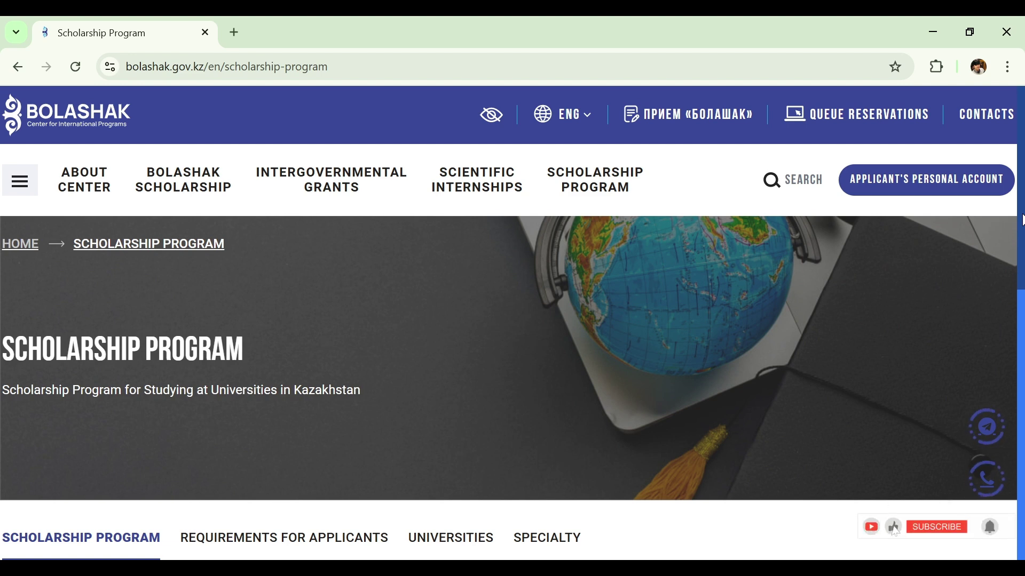
Read the scholarship program overview and highlight the document submission period "March 30 to May 31, 2025".
drag(1021, 220, 1021, 199)
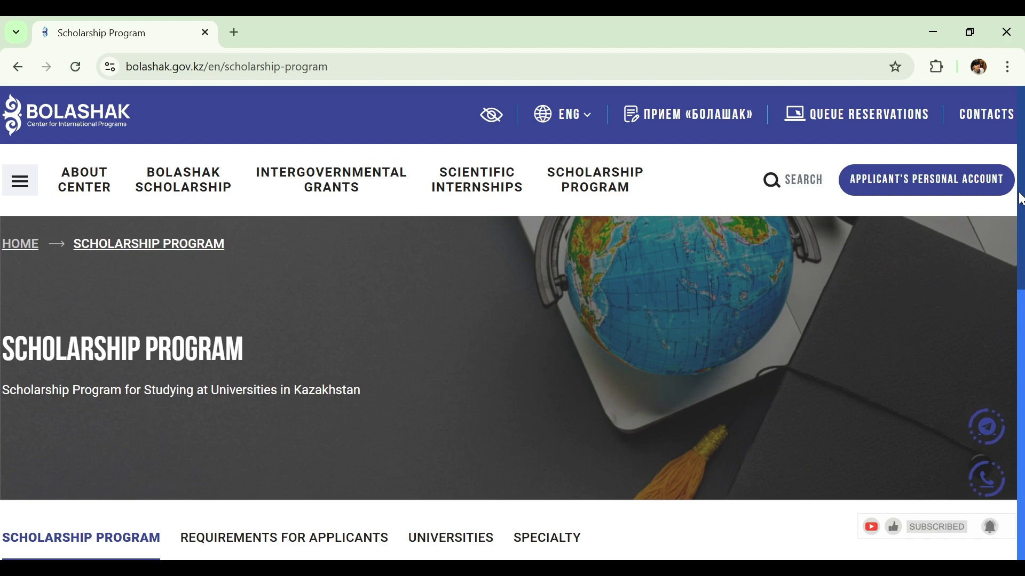
mouse_move(1020, 198)
mouse_down()
mouse_move(1021, 283)
mouse_move(1021, 179)
mouse_up()
scroll(1000, 267, down, 6)
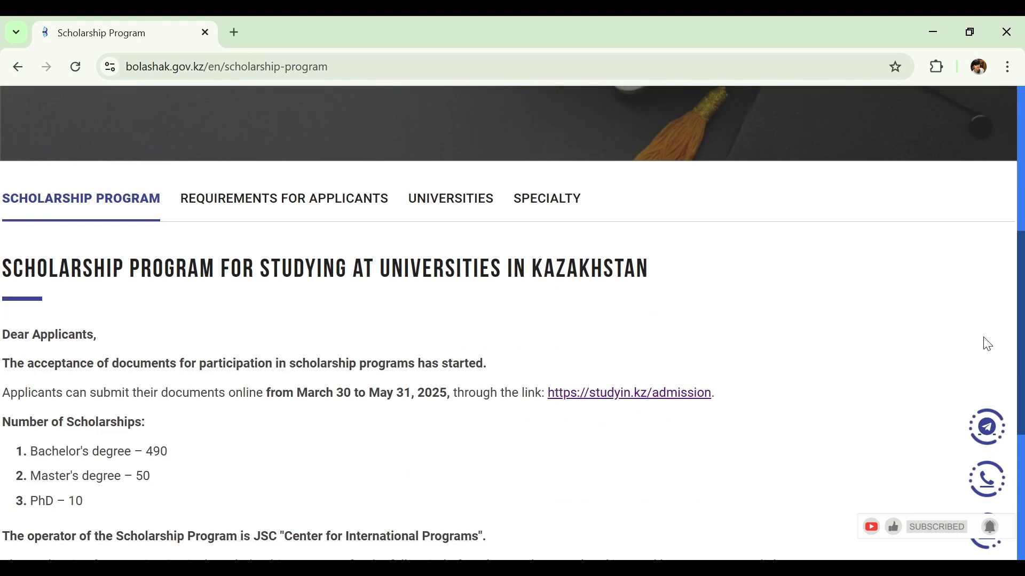
scroll(988, 344, down, 2)
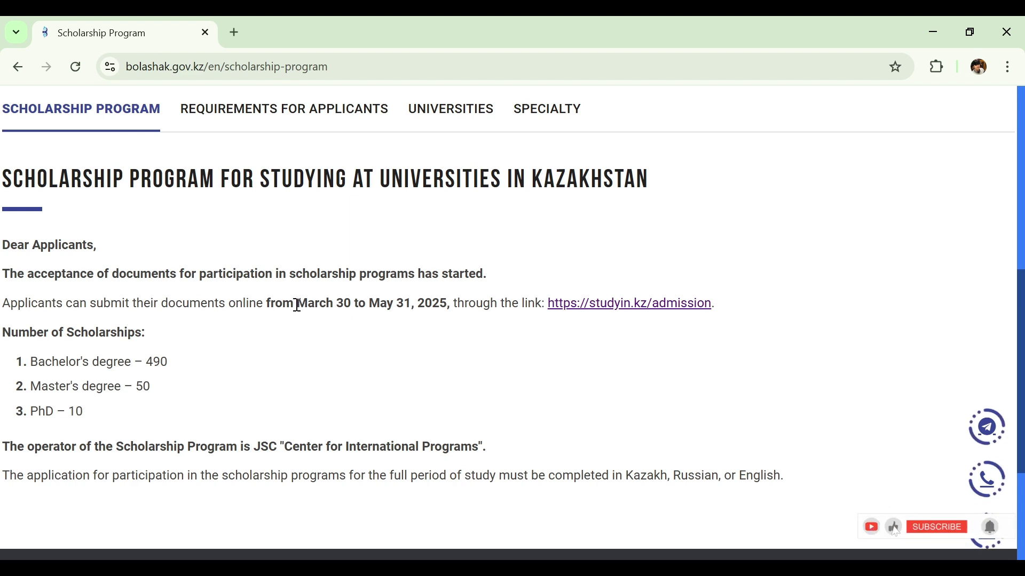
drag(297, 305, 447, 302)
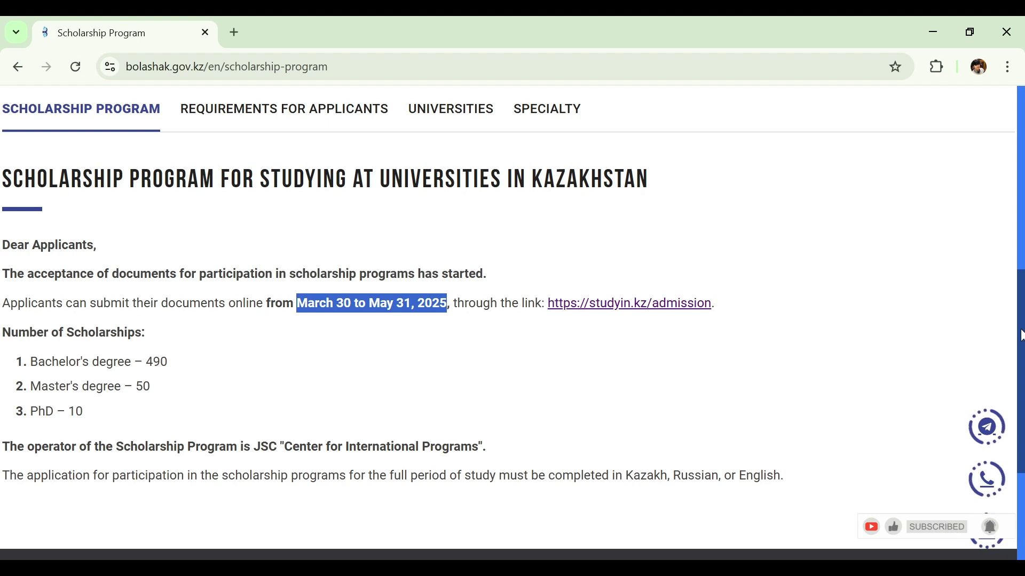
Open the Requirements for Applicants page and read through the bachelor's degree requirements.
drag(1021, 335, 1019, 291)
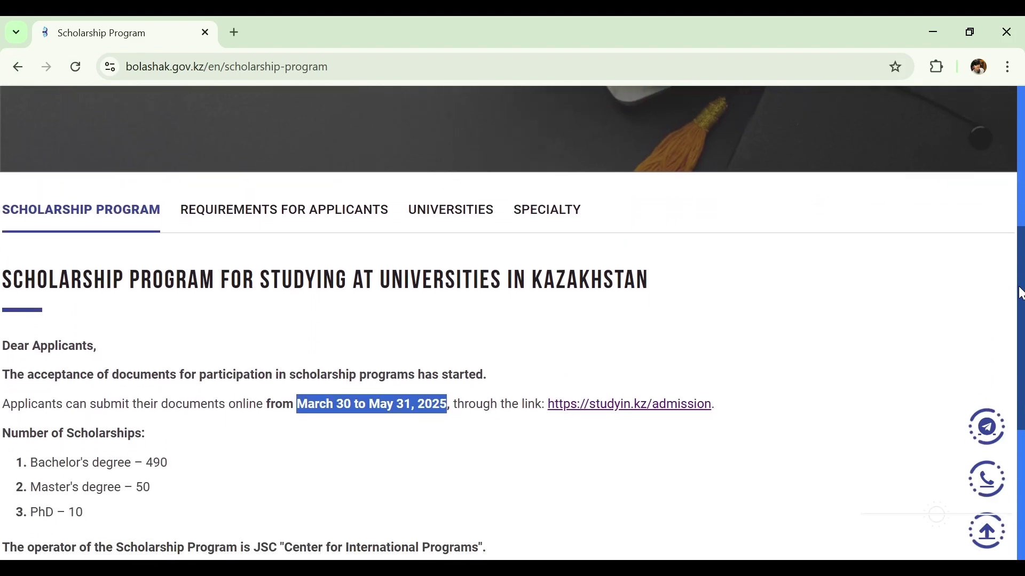
click(266, 213)
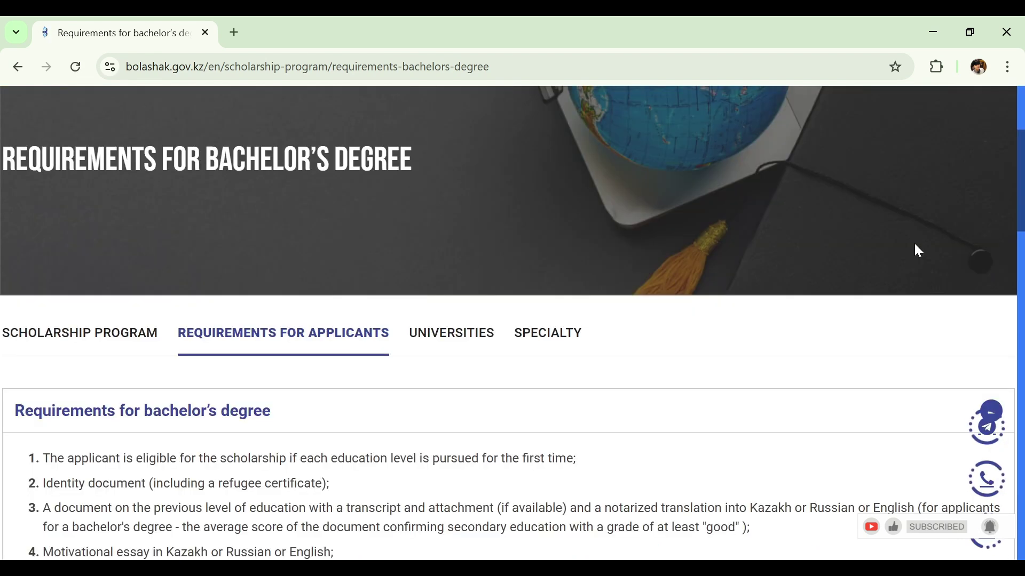
scroll(915, 245, down, 2)
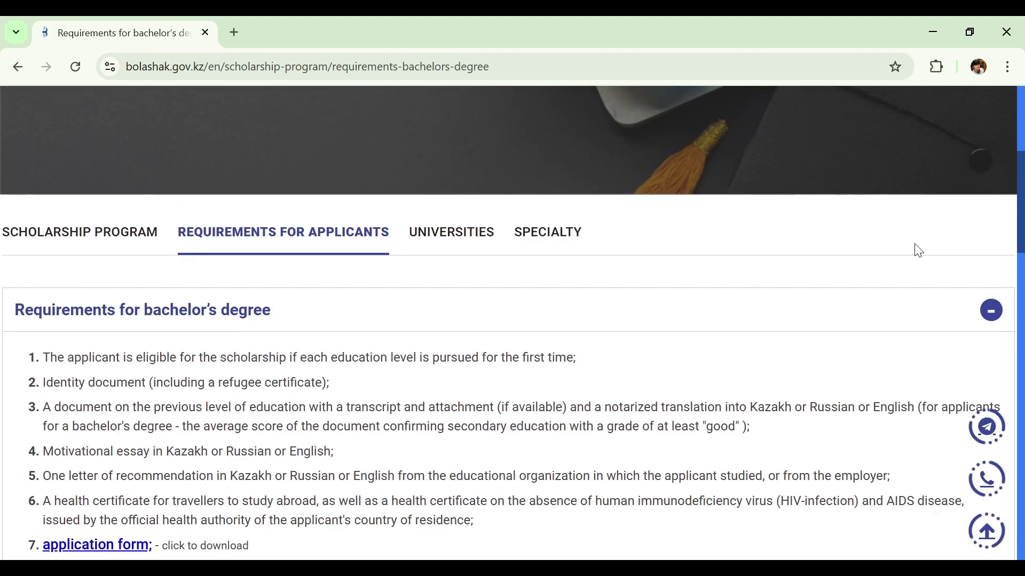
scroll(917, 250, down, 2)
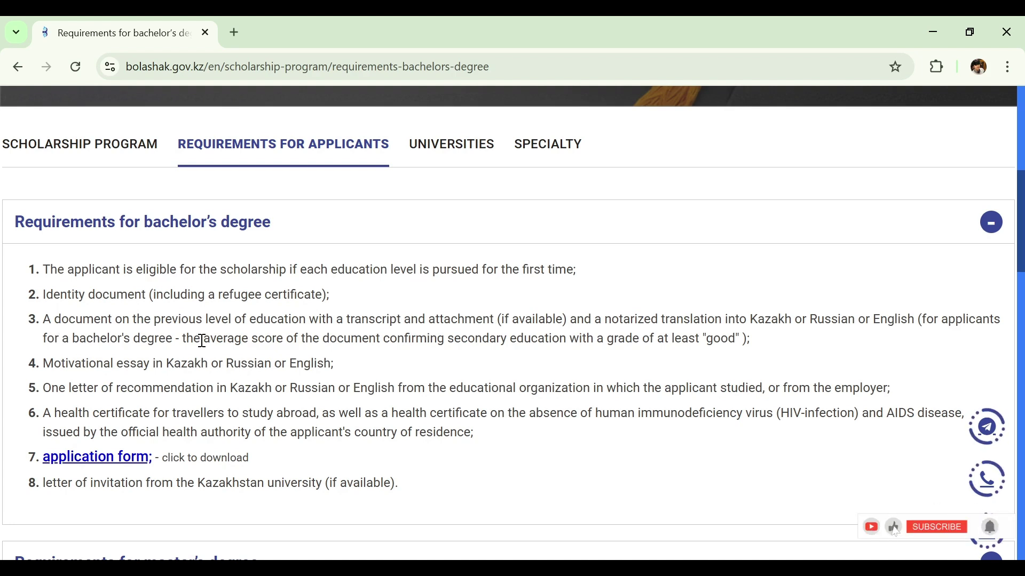
scroll(201, 340, down, 1)
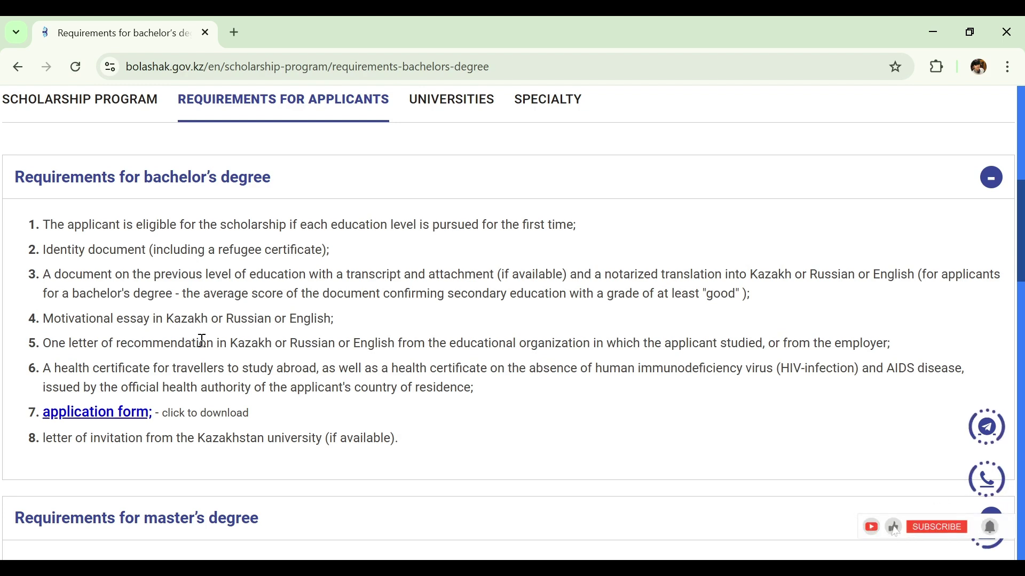
scroll(202, 340, down, 1)
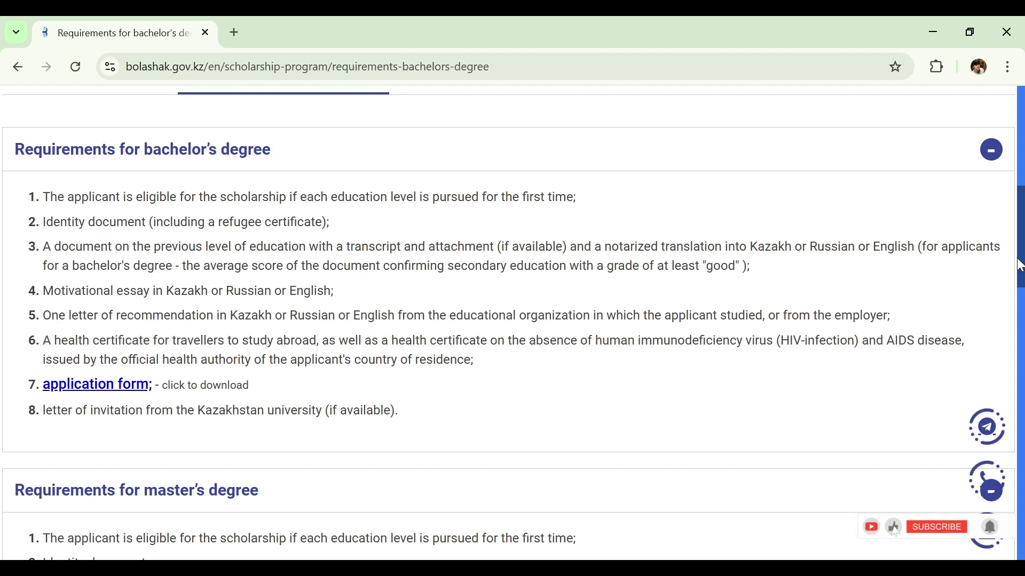
Read the master's degree requirements and briefly highlight the note about when a language proficiency certificate is not required.
drag(1019, 265, 1020, 290)
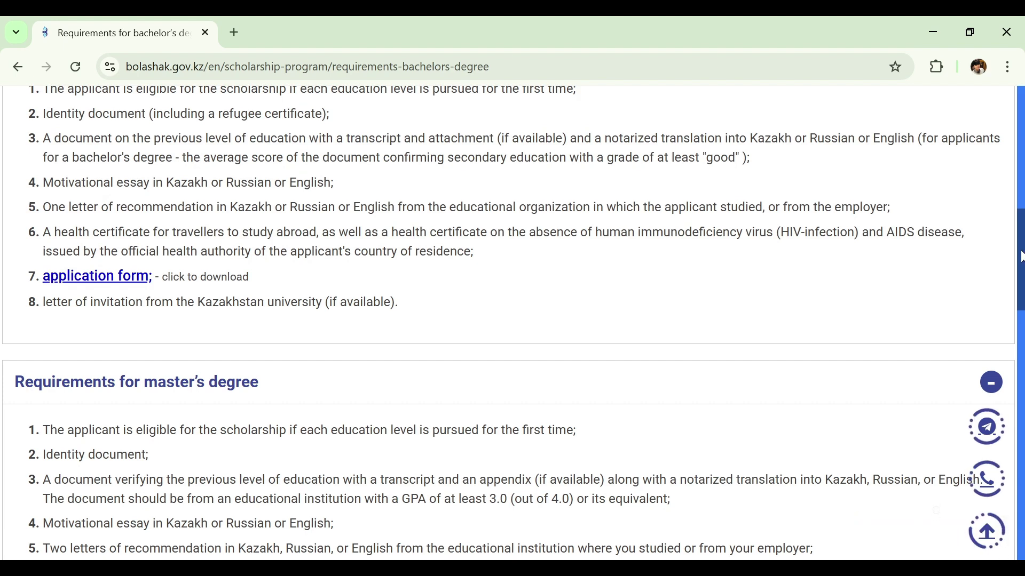
drag(1020, 256, 1008, 299)
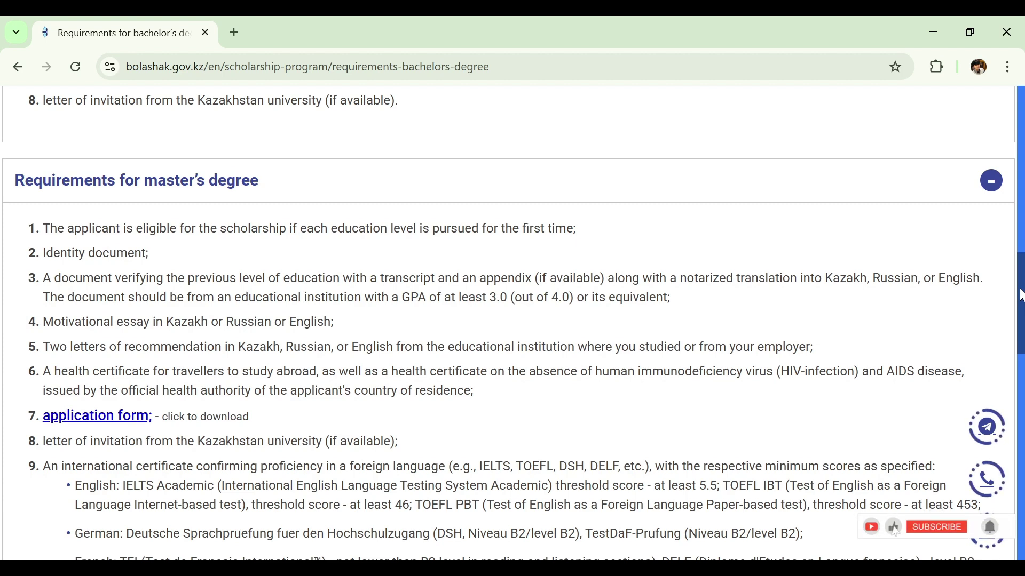
drag(1021, 295, 971, 317)
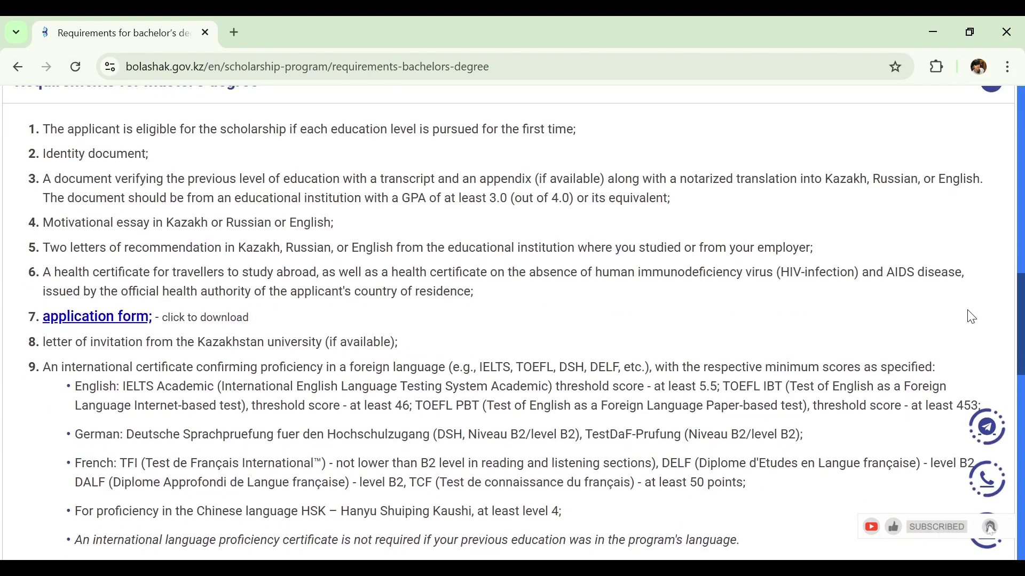
drag(972, 317, 973, 347)
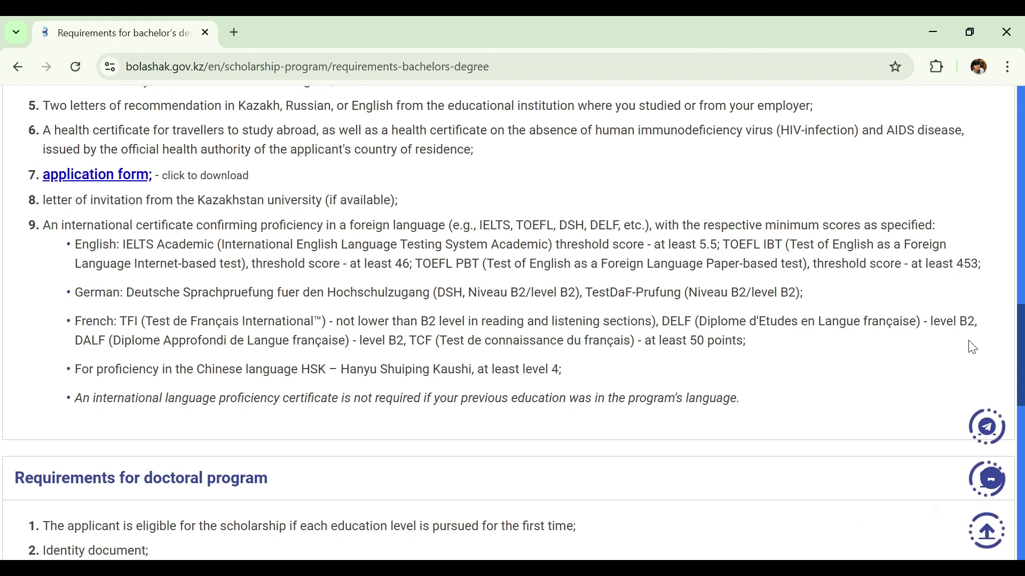
drag(163, 399, 316, 421)
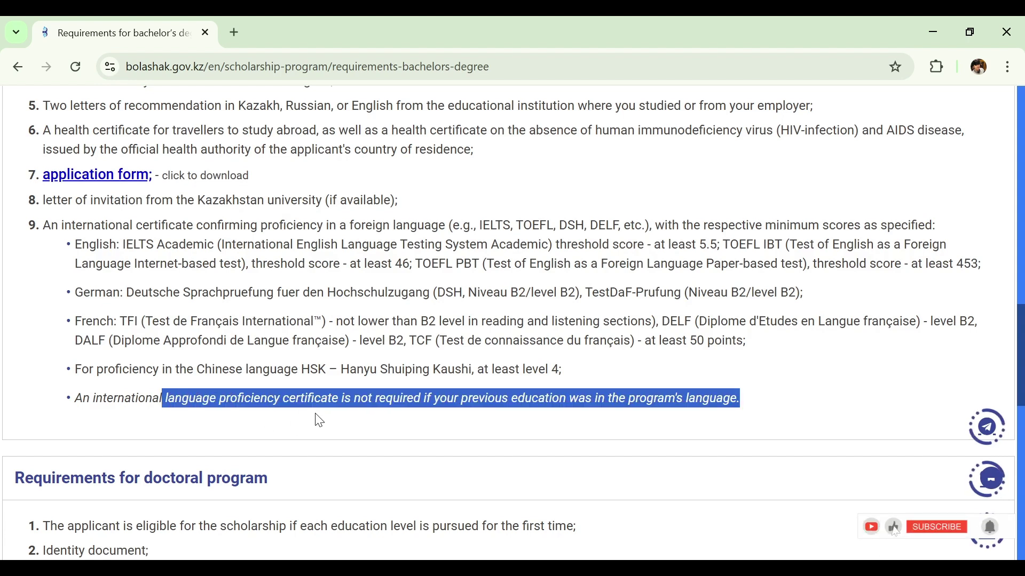
click(916, 402)
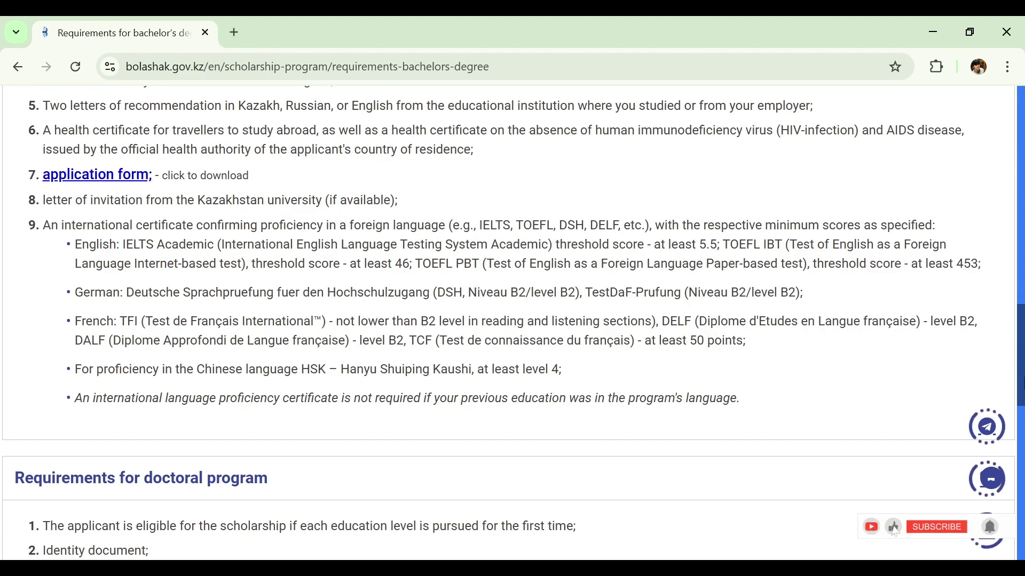
Read the doctoral program requirements and look over the application form links across the degree sections.
scroll(1017, 454, down, 6)
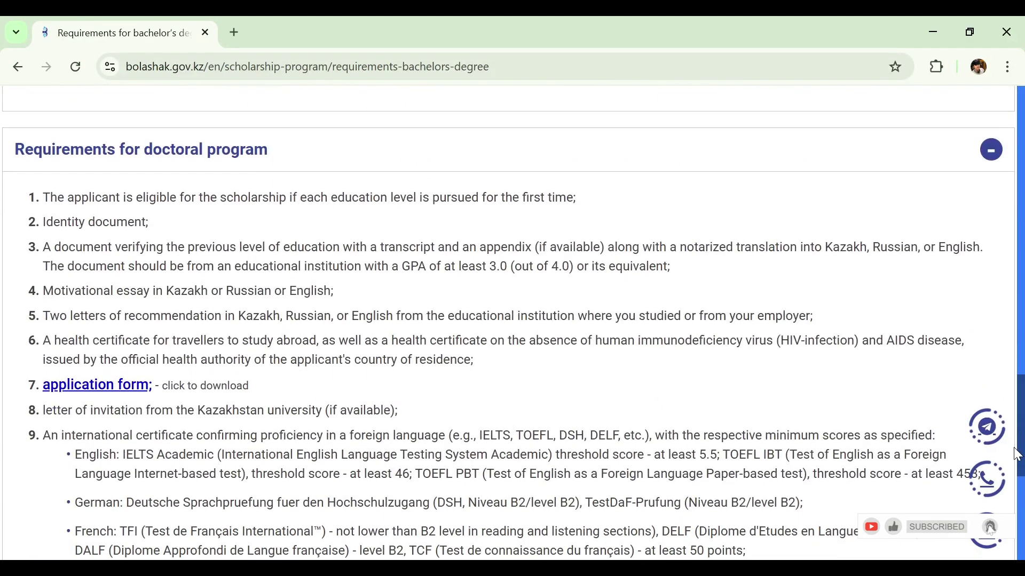
drag(1016, 454, 1018, 506)
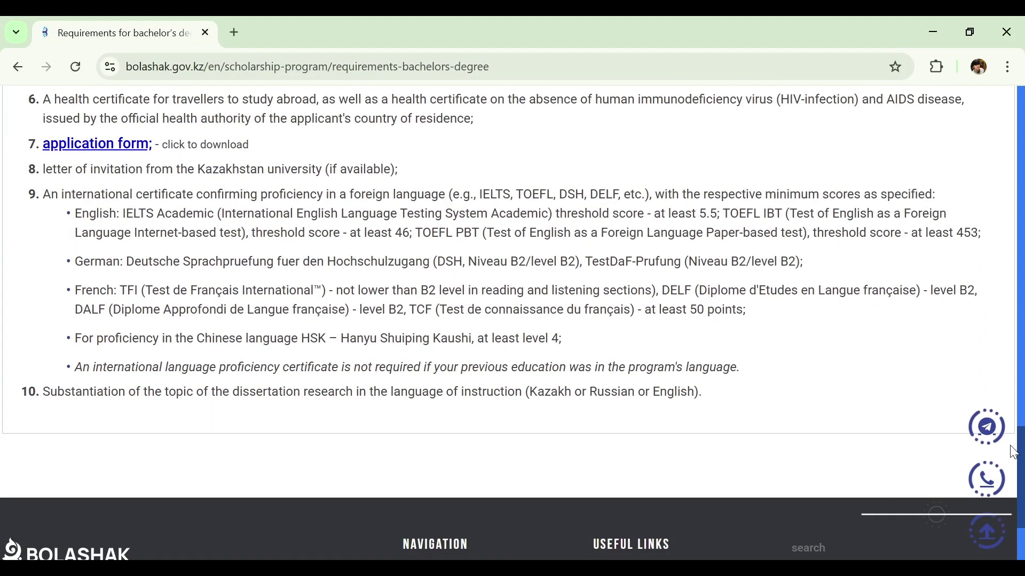
drag(1022, 453, 978, 205)
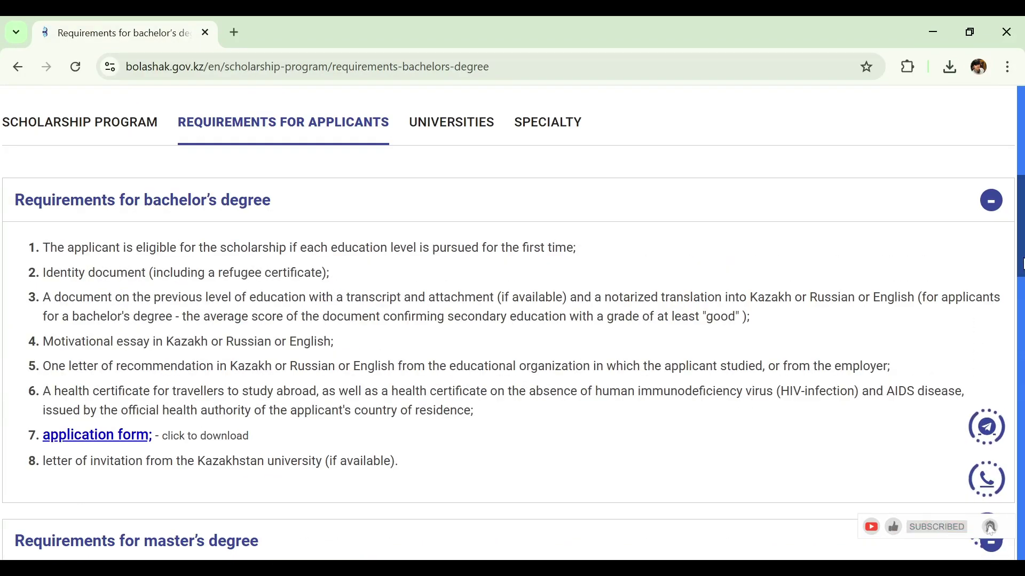
scroll(507, 320, down, 15)
drag(1019, 438, 1015, 276)
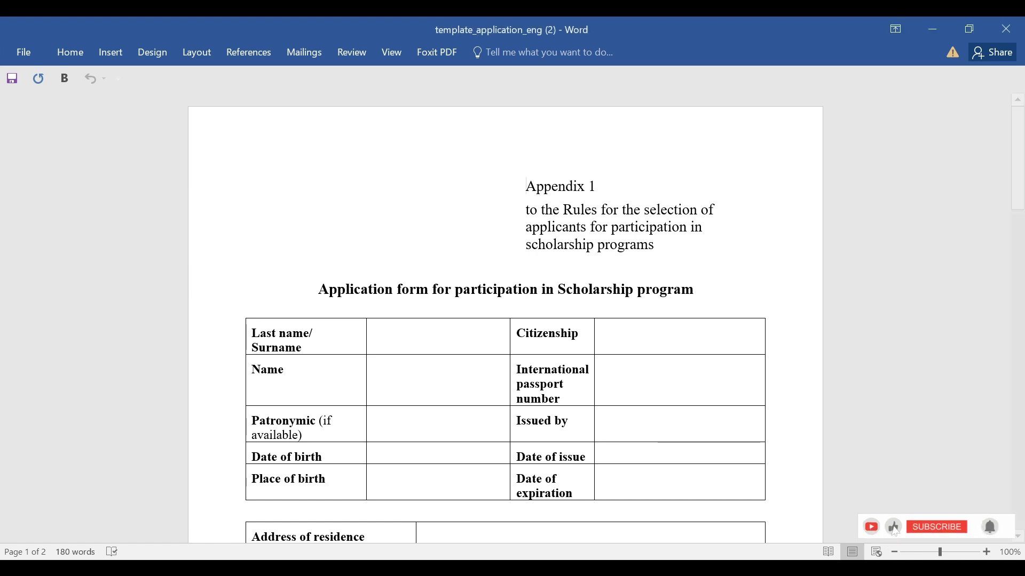
Switch to the template_application_eng form in Word and review its fields from personal details to the applicant's signature.
drag(1020, 193, 1020, 225)
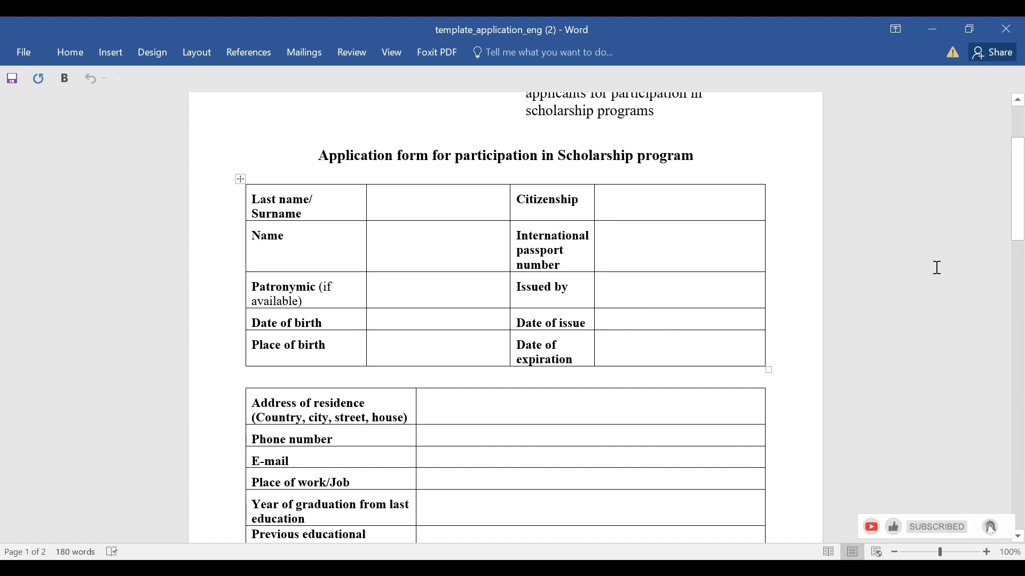
drag(1018, 221, 1018, 237)
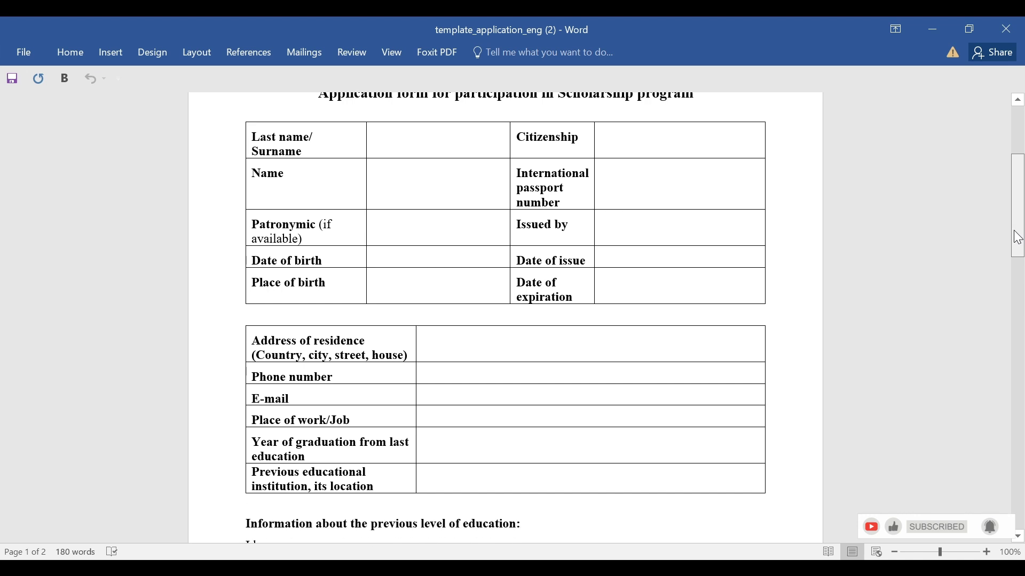
scroll(1018, 237, down, 5)
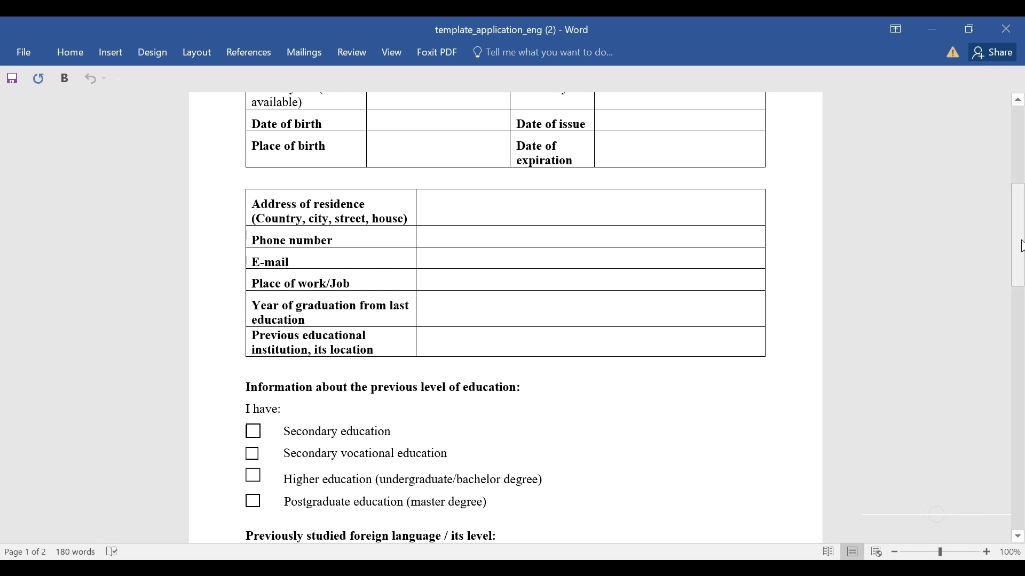
drag(1022, 246, 1018, 287)
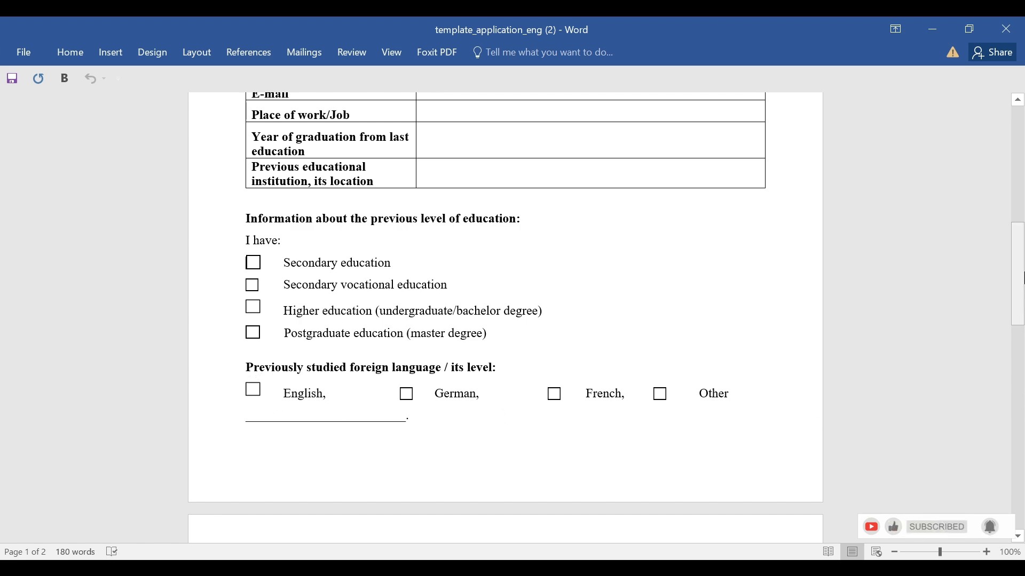
scroll(1021, 342, down, 8)
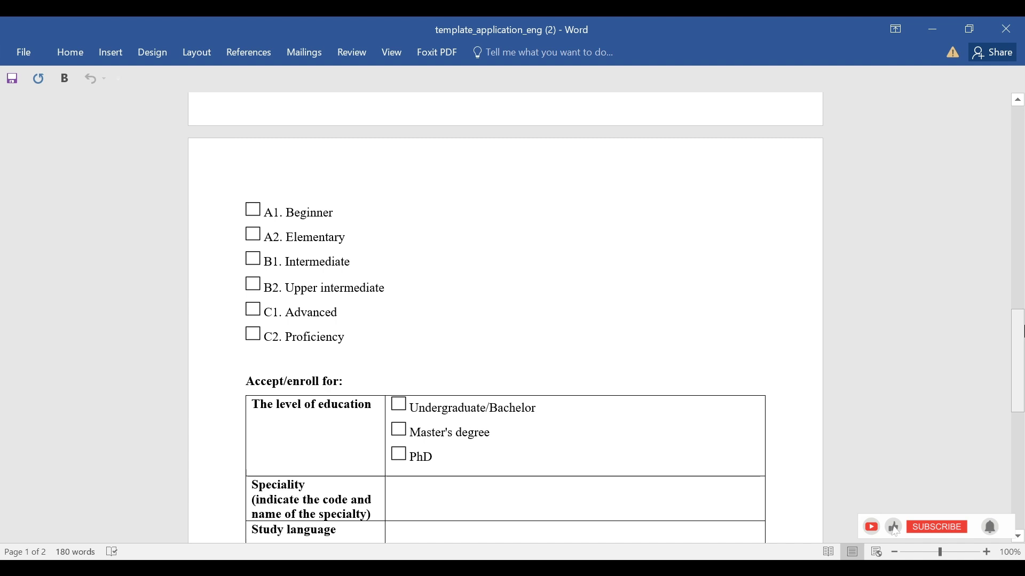
scroll(1021, 376, down, 3)
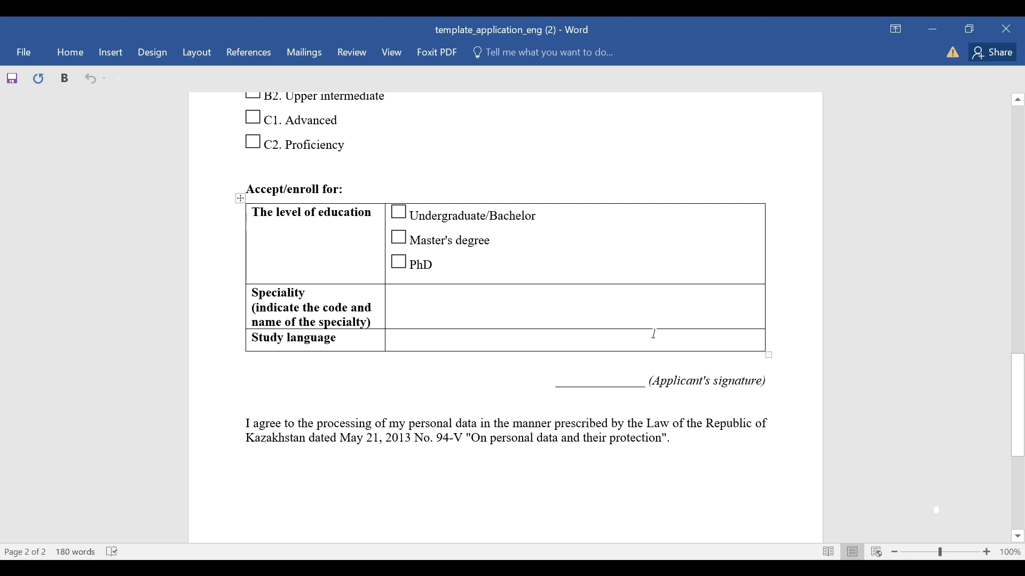
scroll(612, 325, down, 2)
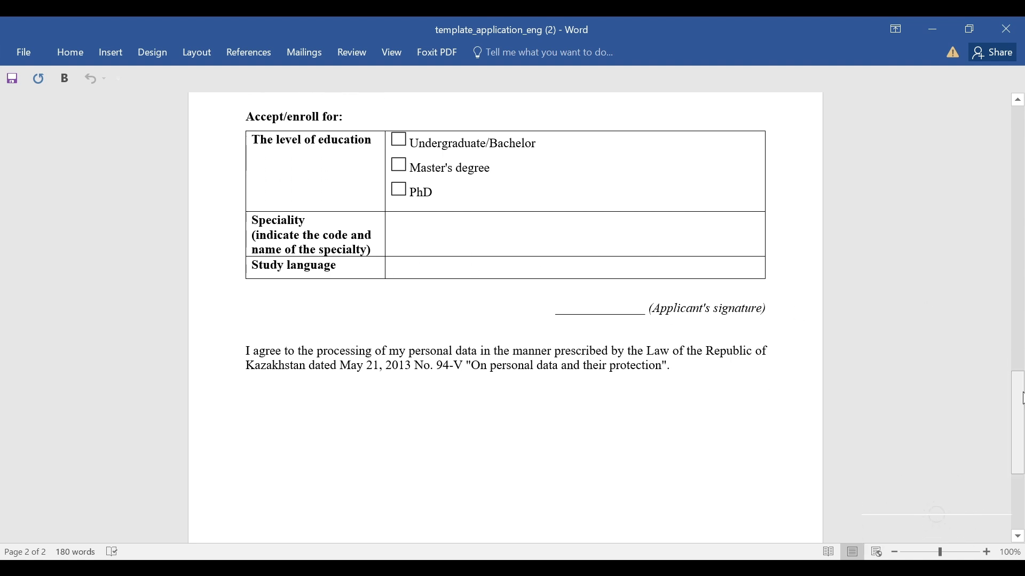
drag(1016, 454, 961, 102)
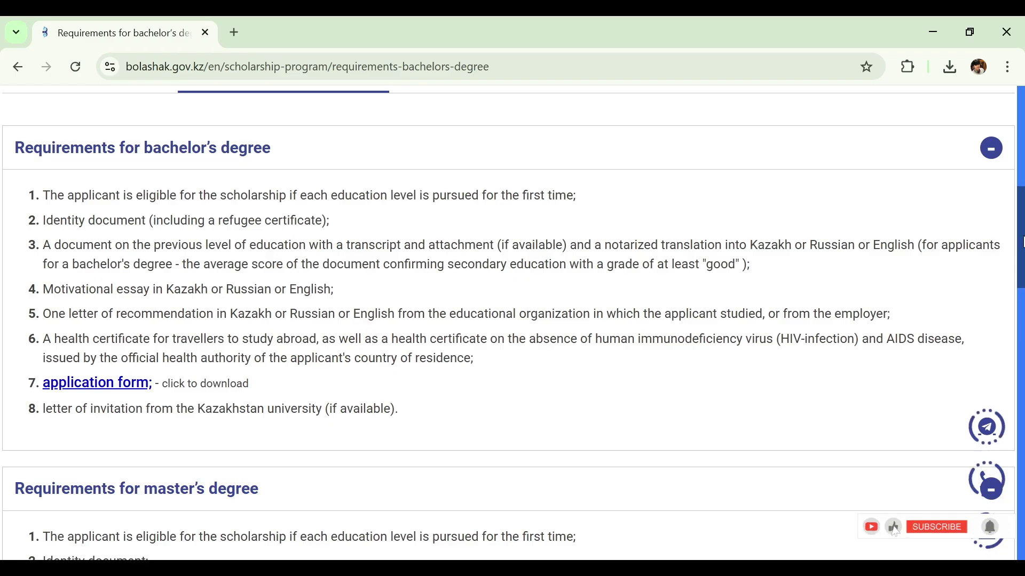
Return to the scholarship site in Chrome, open the Universities page and find the 2023 - 2024 list of participating universities.
scroll(1020, 211, up, 2)
mouse_move(1021, 211)
mouse_down()
mouse_move(1021, 177)
mouse_move(1021, 285)
mouse_move(1013, 167)
mouse_move(1006, 201)
mouse_up()
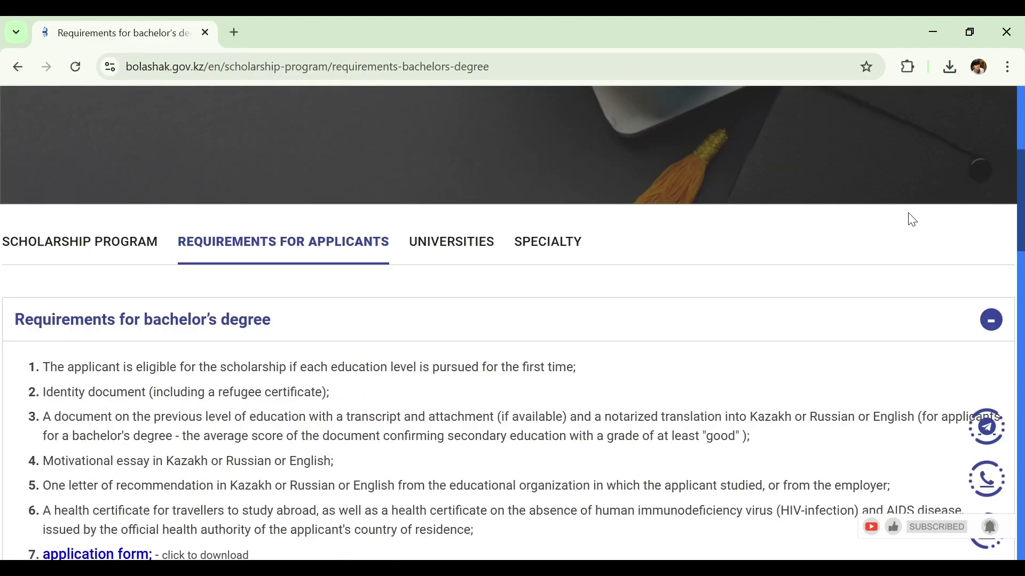
click(466, 252)
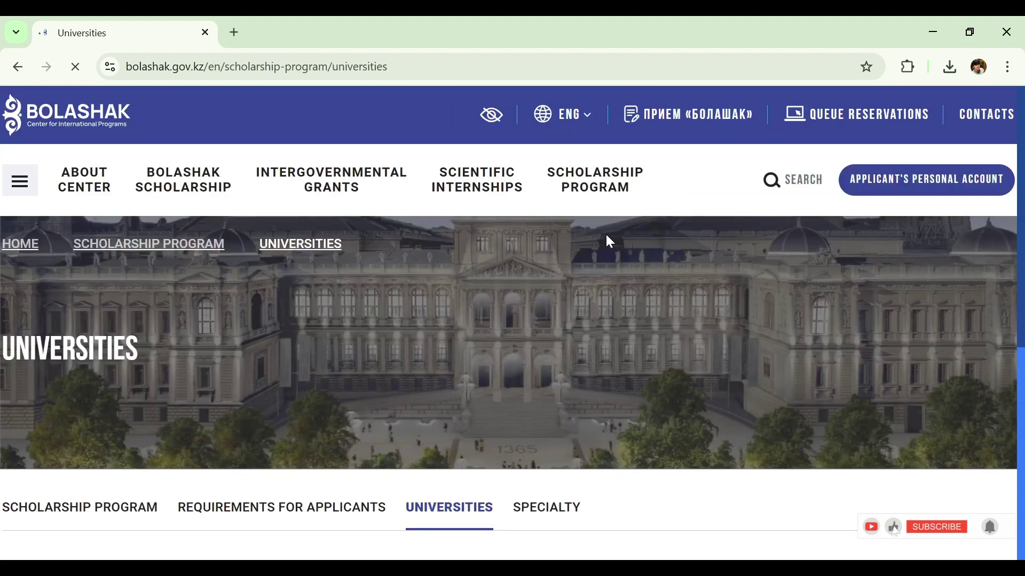
scroll(610, 242, down, 3)
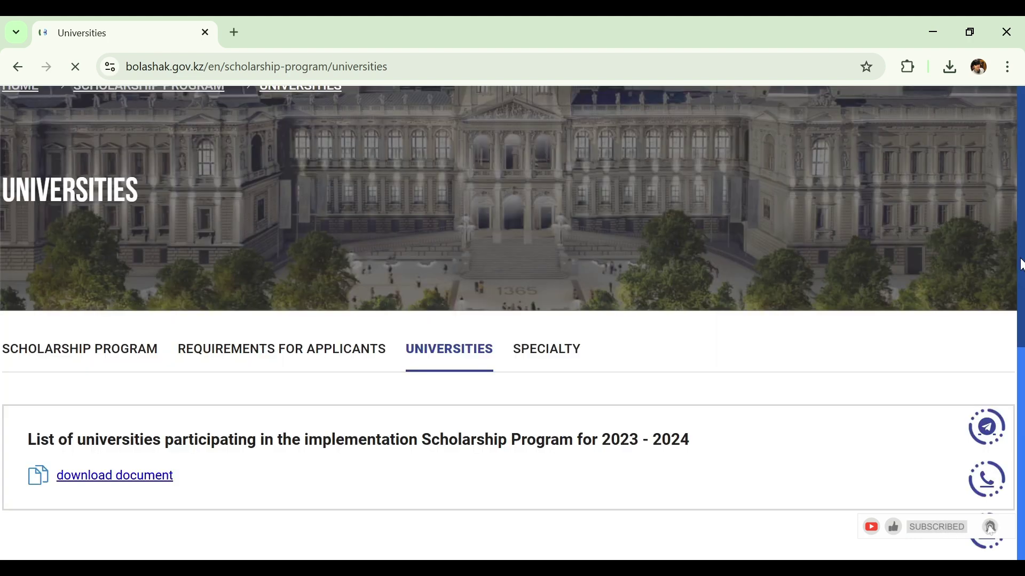
scroll(429, 393, down, 1)
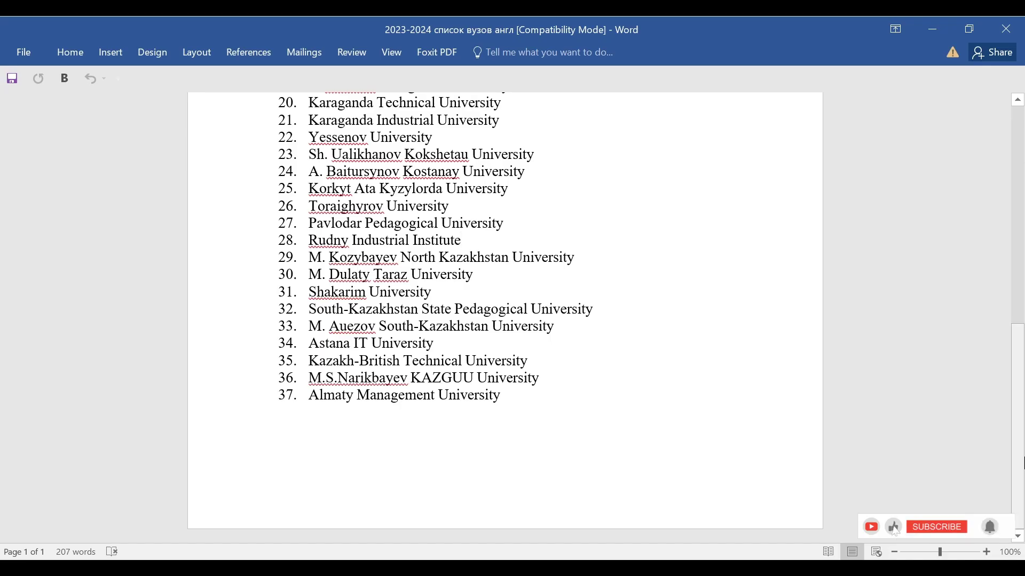
Switch to the 2023-2024 university list in Word and examine the participating universities from the end back to the heading.
drag(1022, 461, 980, 460)
scroll(978, 406, up, 1)
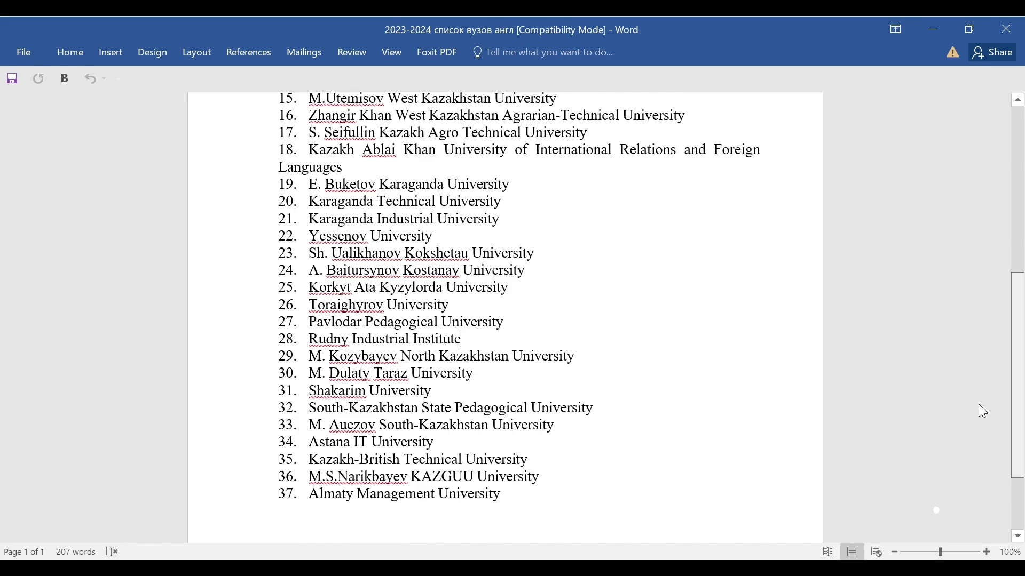
scroll(978, 404, down, 3)
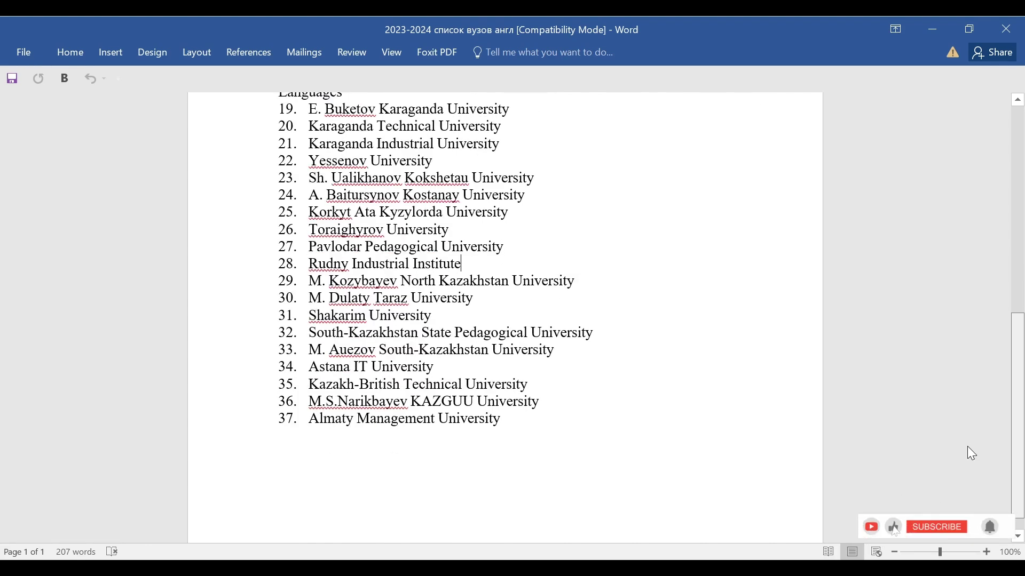
scroll(968, 373, up, 5)
scroll(969, 384, down, 2)
scroll(969, 389, up, 5)
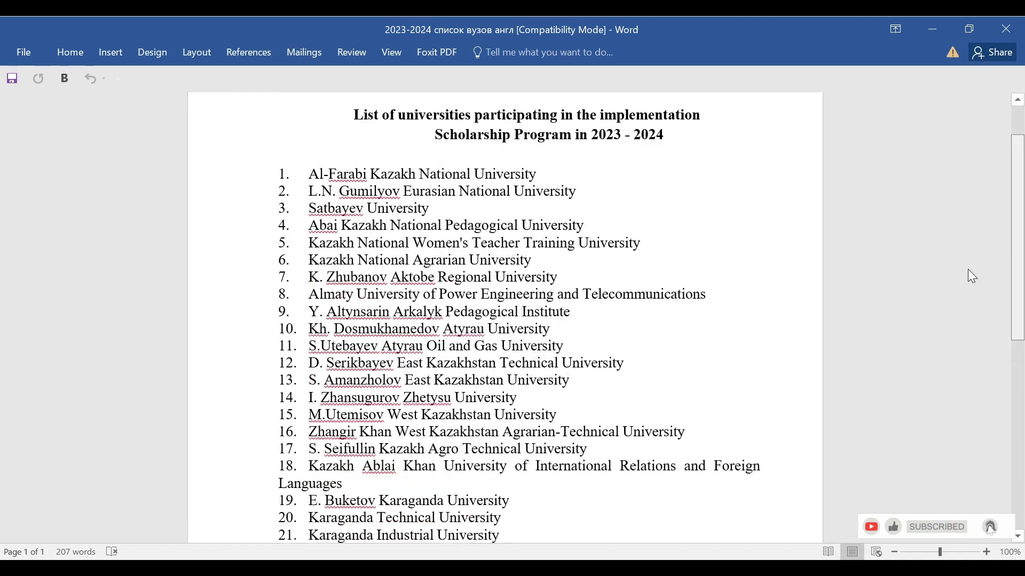
Return to the scholarship site in Chrome, open the Specialty page and download the 2024 educational programs document.
scroll(966, 270, up, 1)
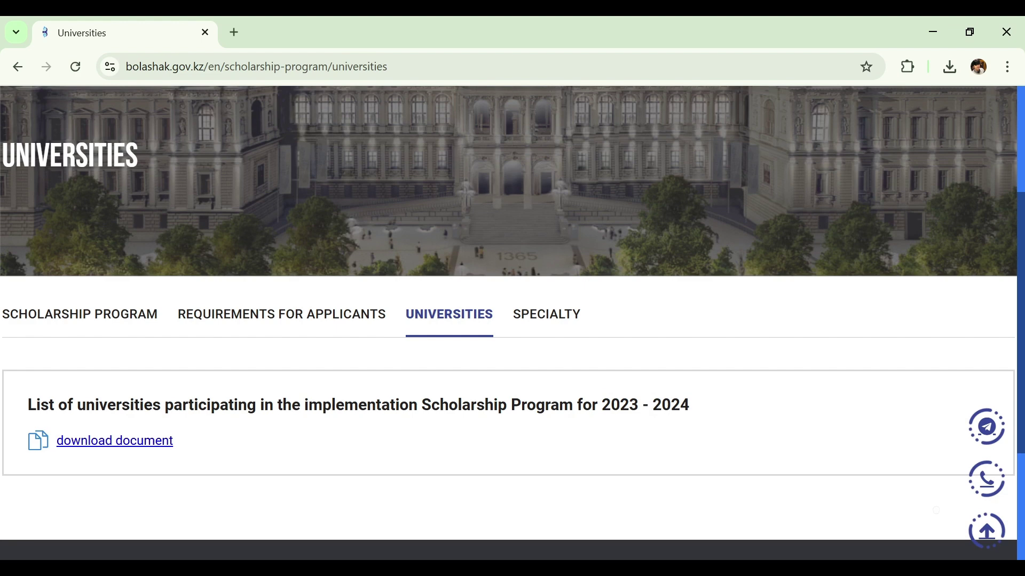
click(546, 317)
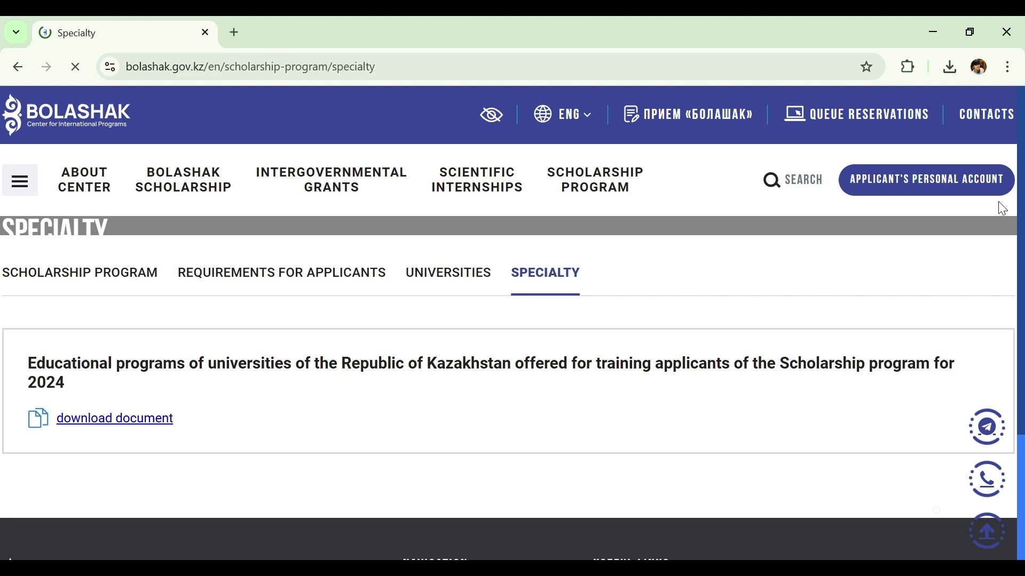
scroll(812, 429, down, 1)
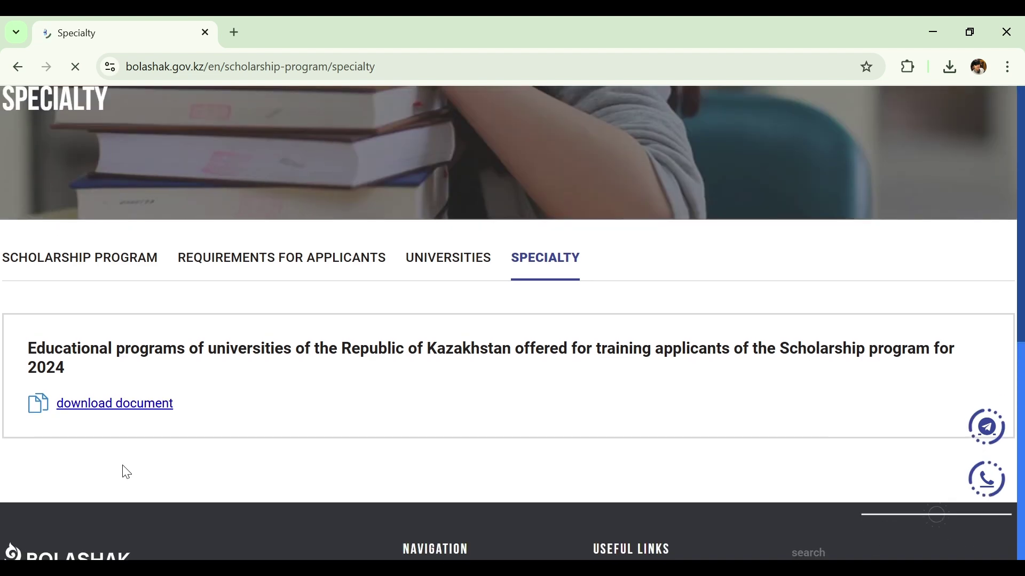
click(92, 405)
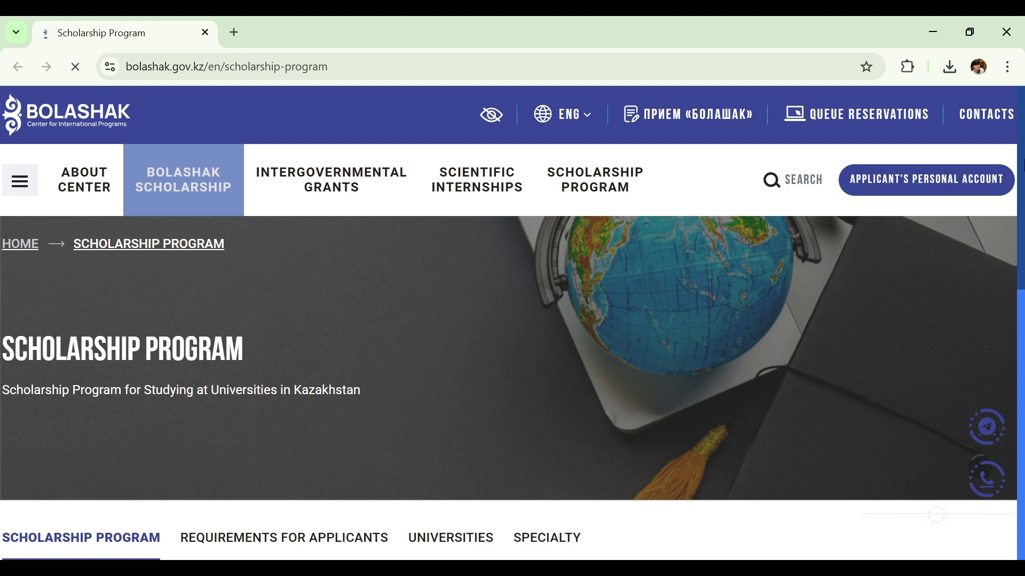
Go from the Specialty page back to the Scholarship Program page and open the registration form on the studyin.kz admission site.
click(560, 537)
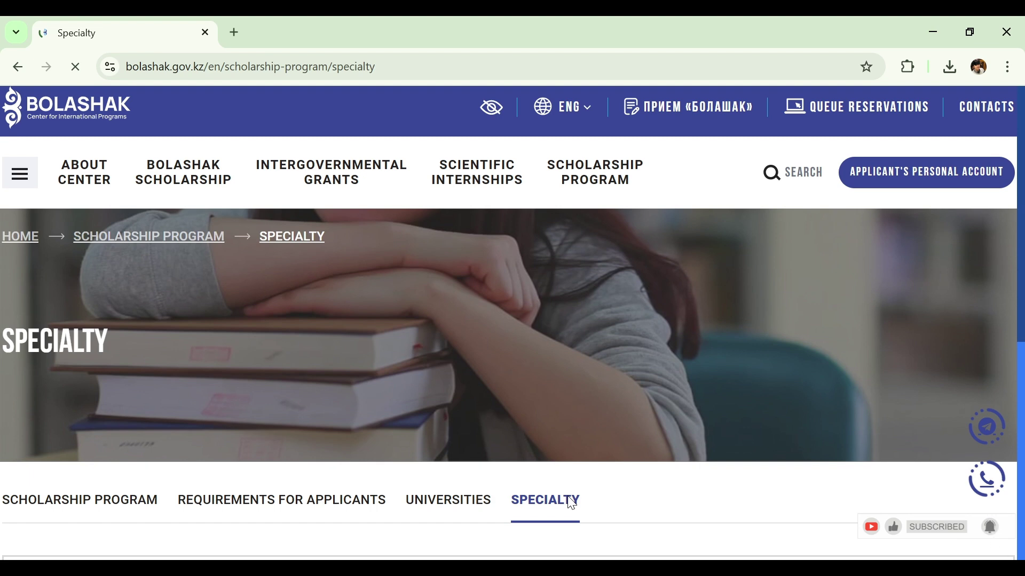
click(80, 500)
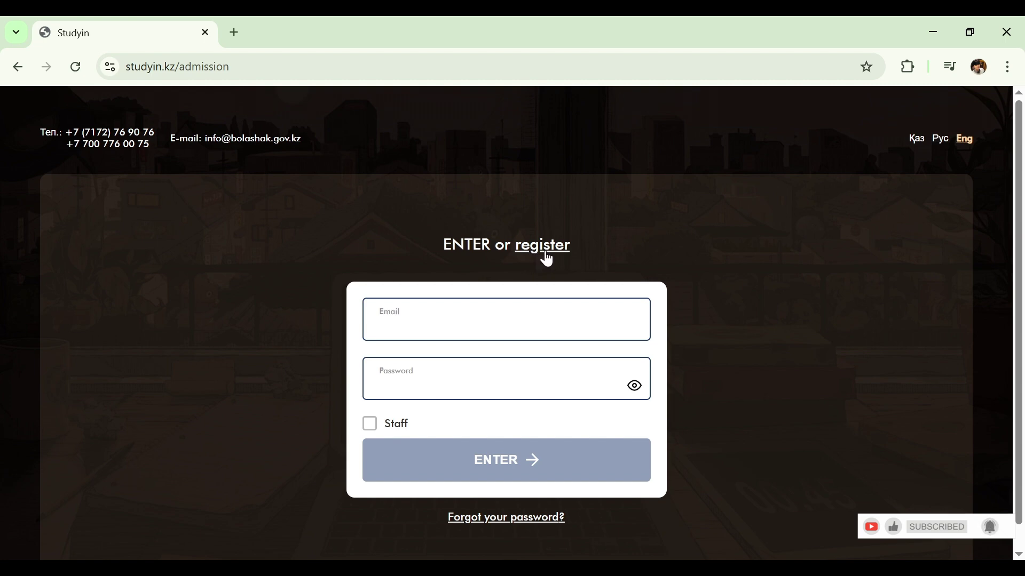
click(546, 260)
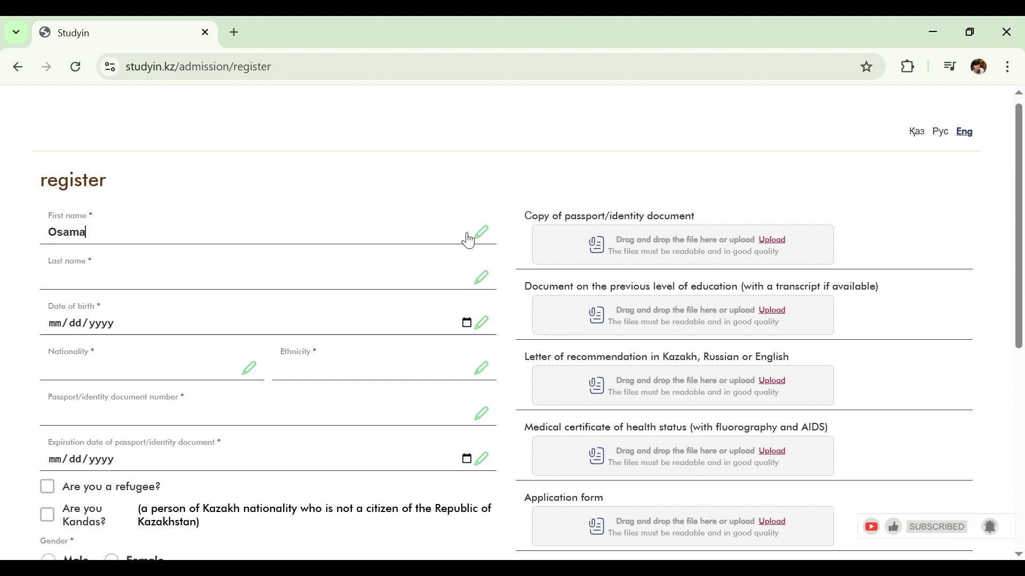
Fill in the applicant's last name and date of birth, with nationality Pakistani and ethnicity Pathan.
click(391, 287)
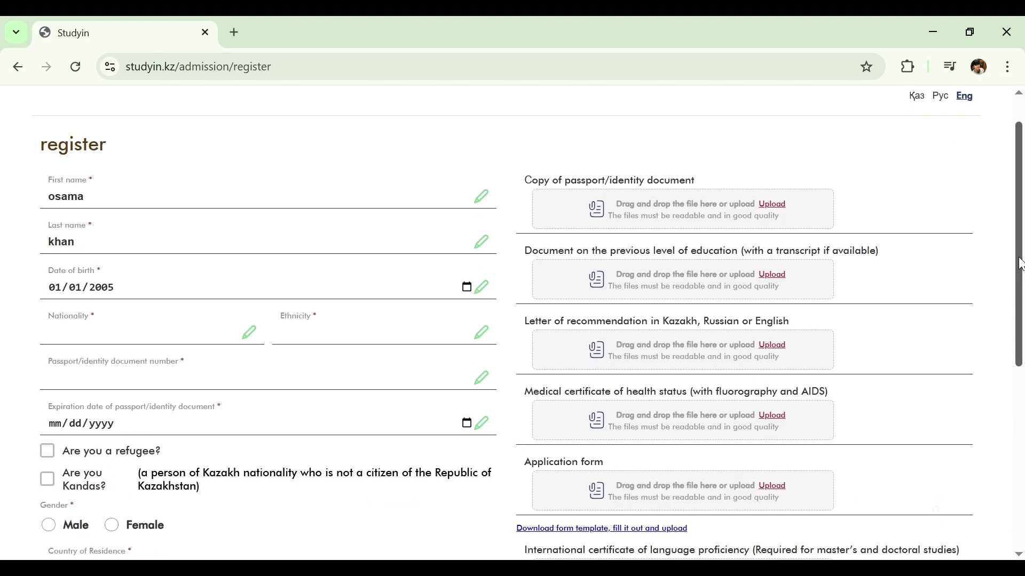
click(249, 341)
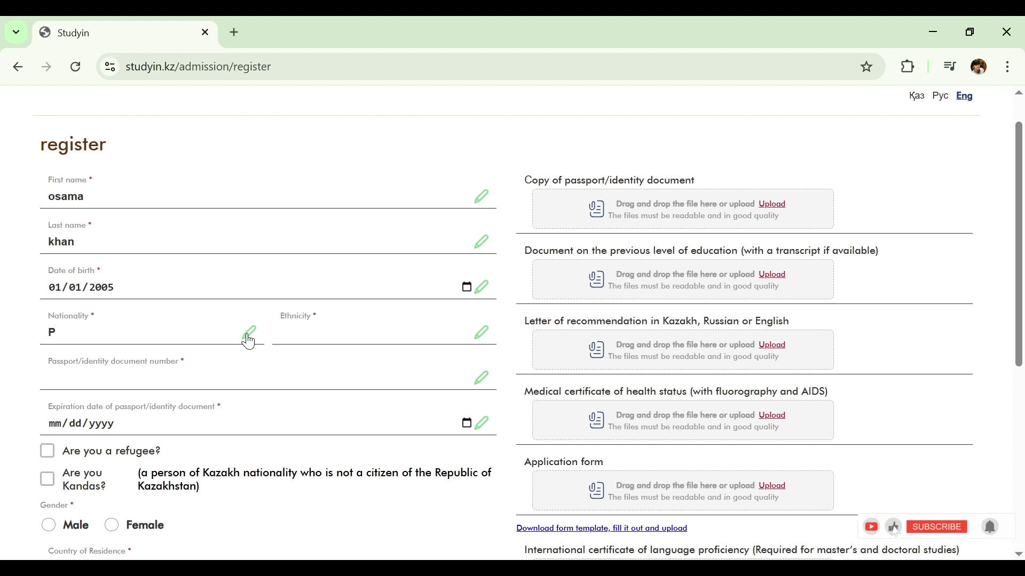
text(Pakistani)
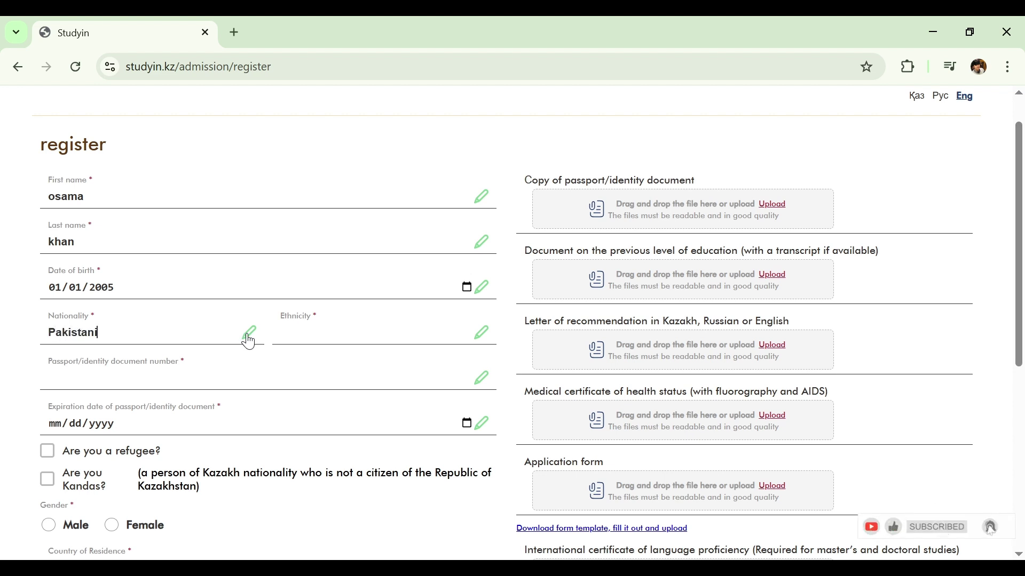
click(482, 342)
text(Patha)
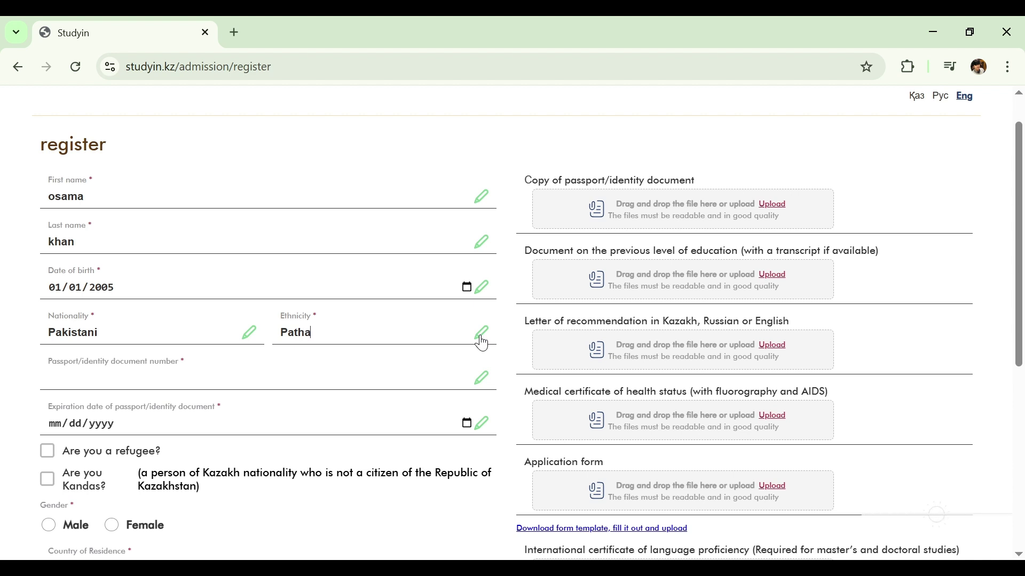
text(n)
Enter the passport number and set the document's expiration date to 11/07/2025.
click(137, 385)
text(123)
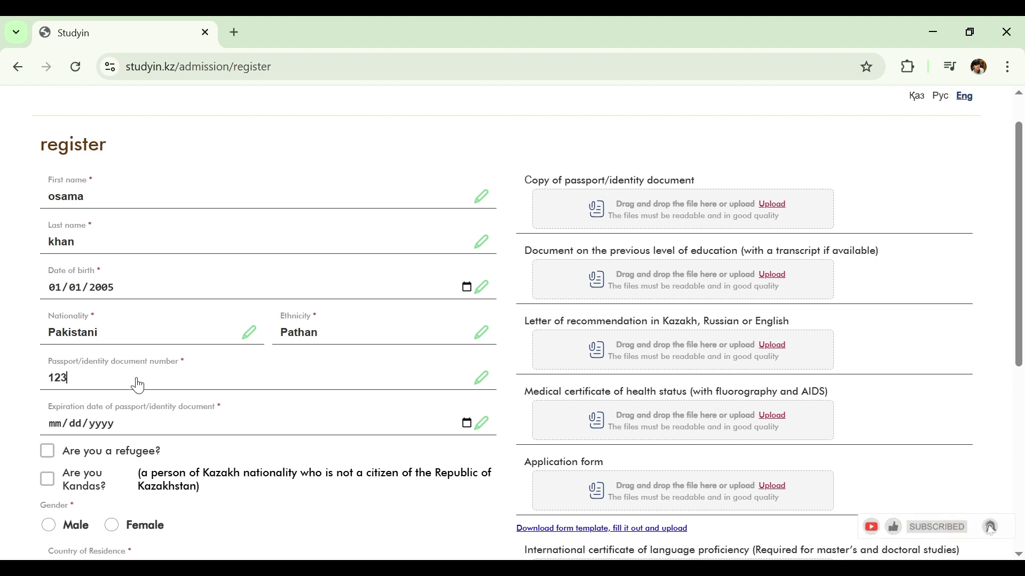
text(456789)
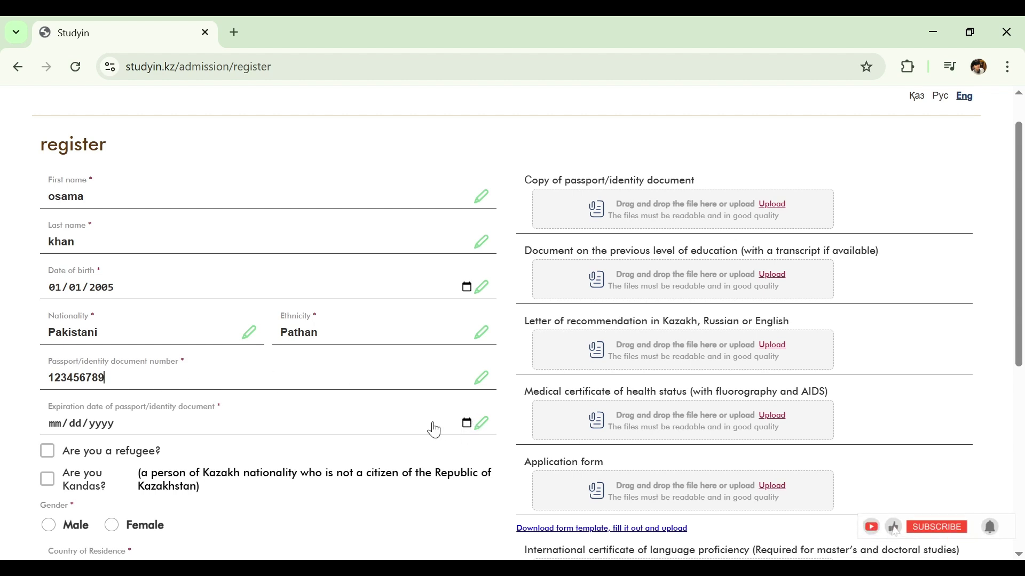
click(481, 432)
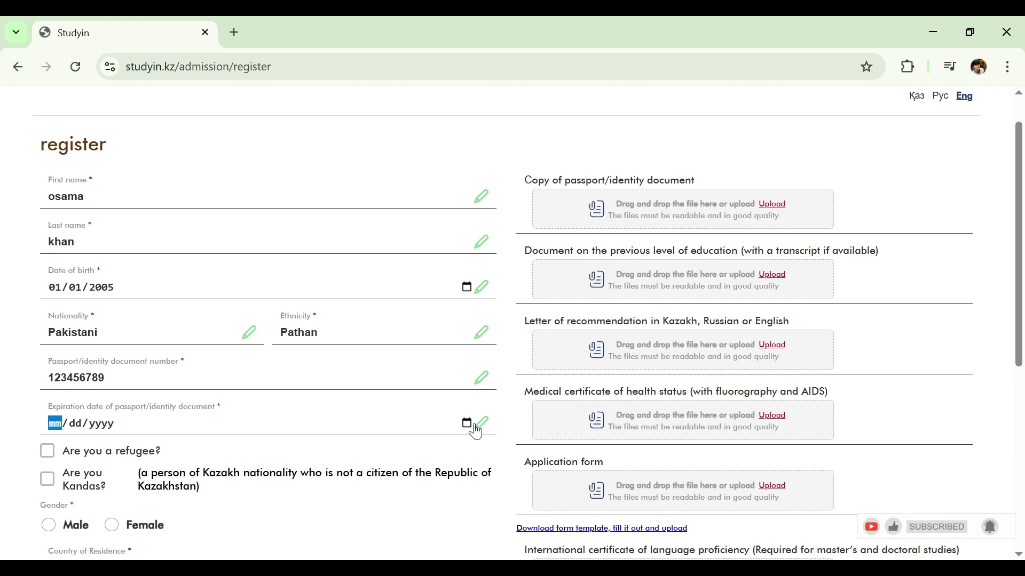
click(472, 428)
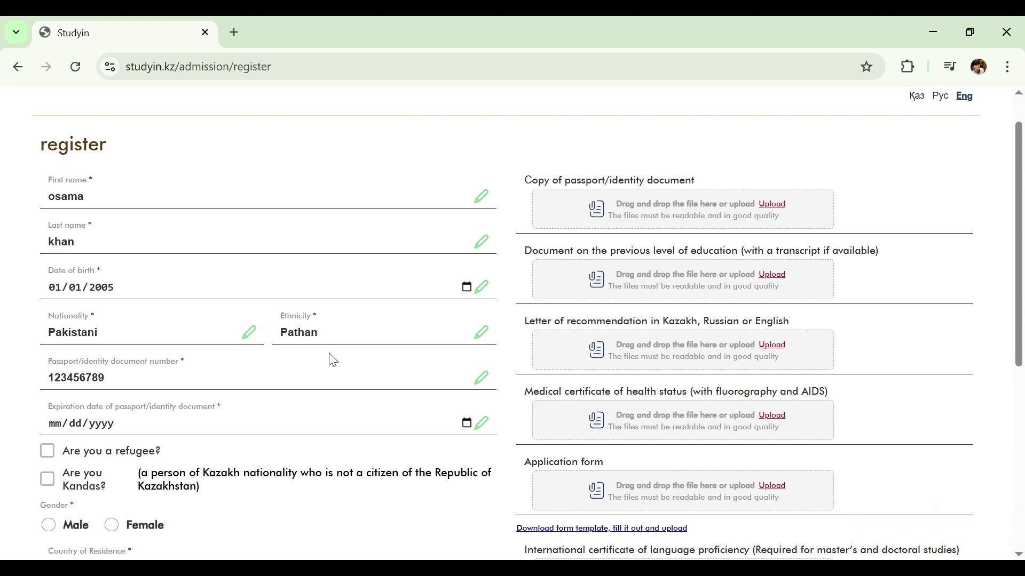
key(Return)
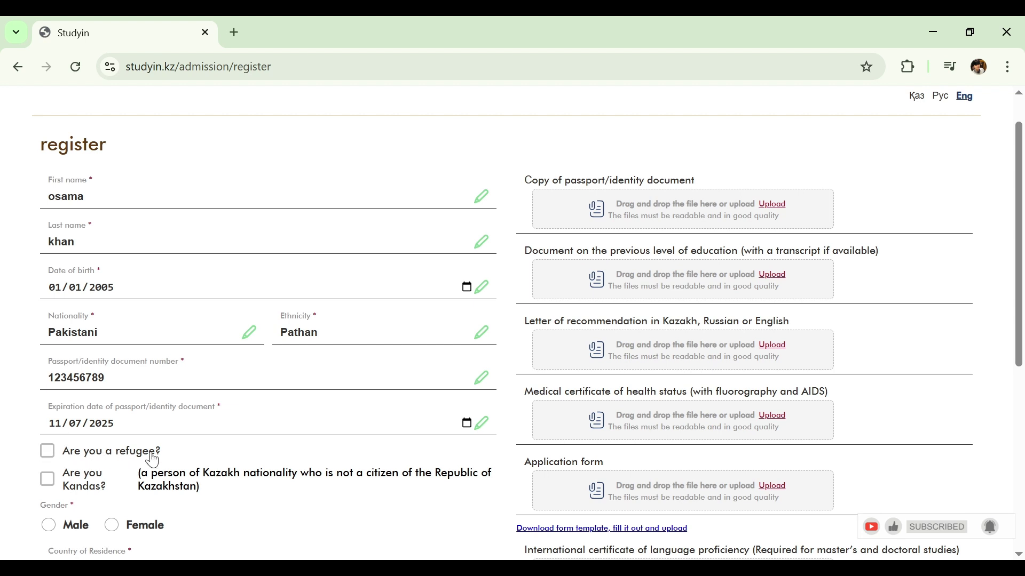
Select Male as the gender and enter Pakistan as the country of residence.
scroll(170, 459, down, 2)
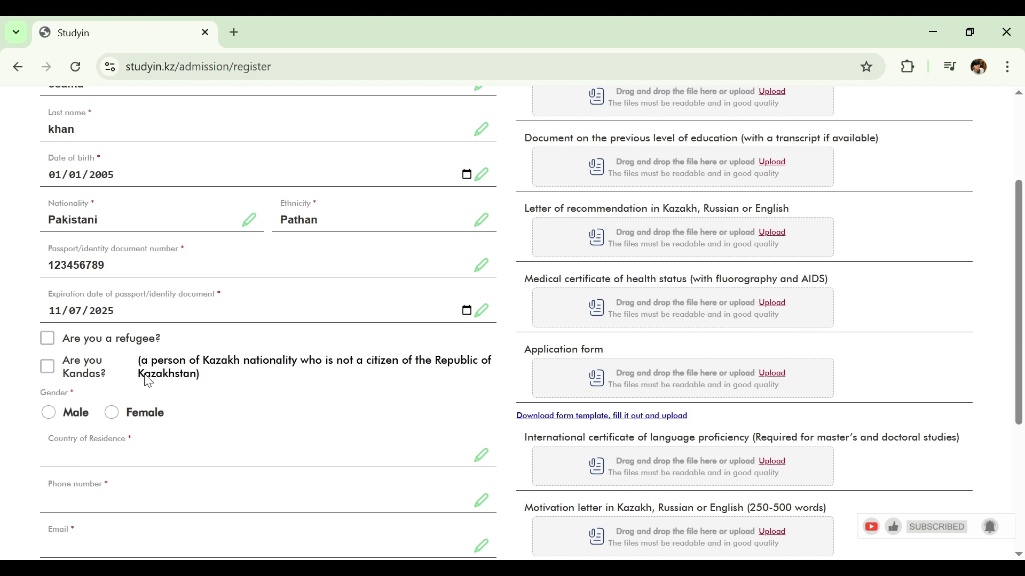
scroll(179, 417, down, 2)
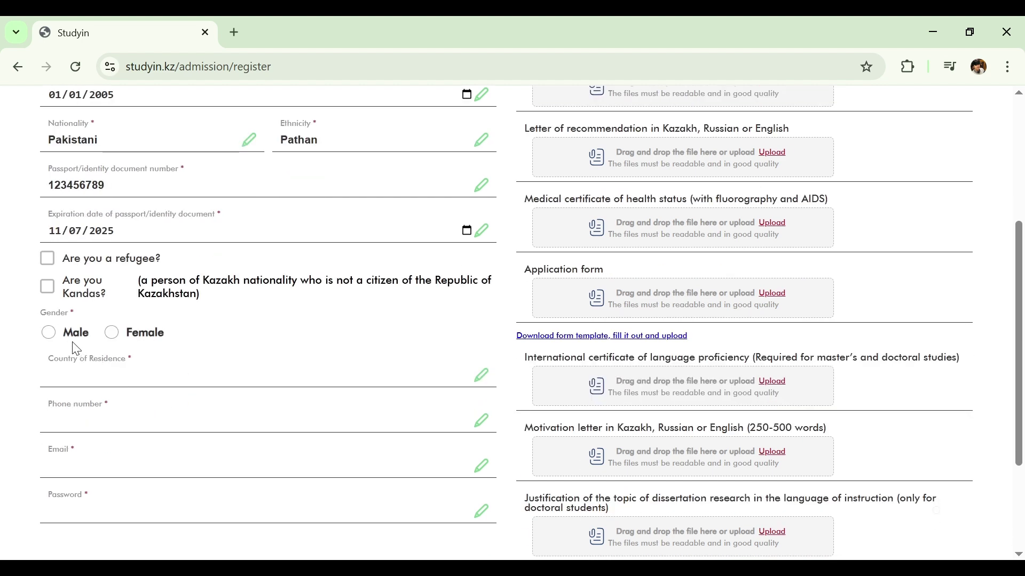
click(48, 332)
scroll(274, 370, down, 2)
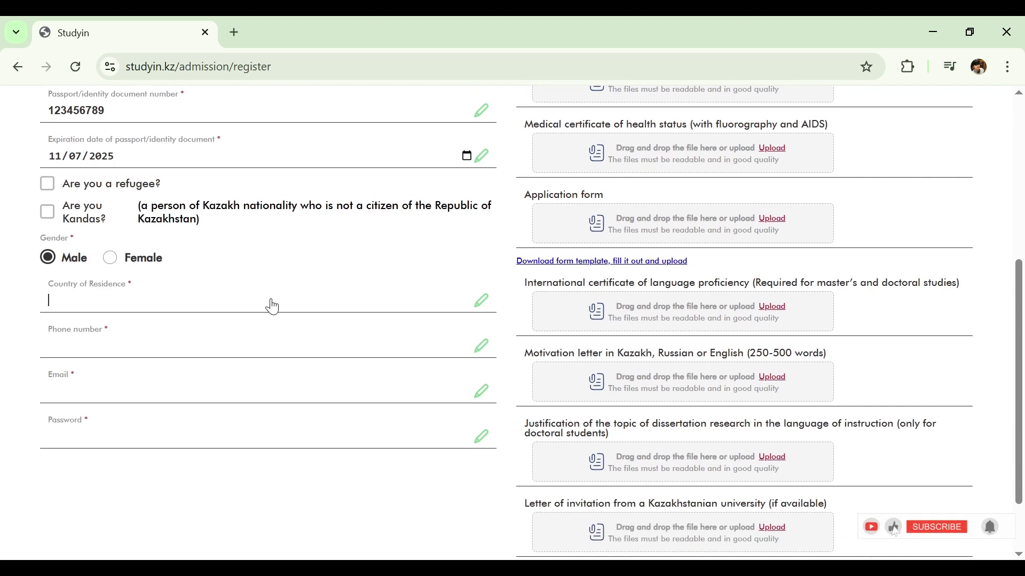
text(Pakistan)
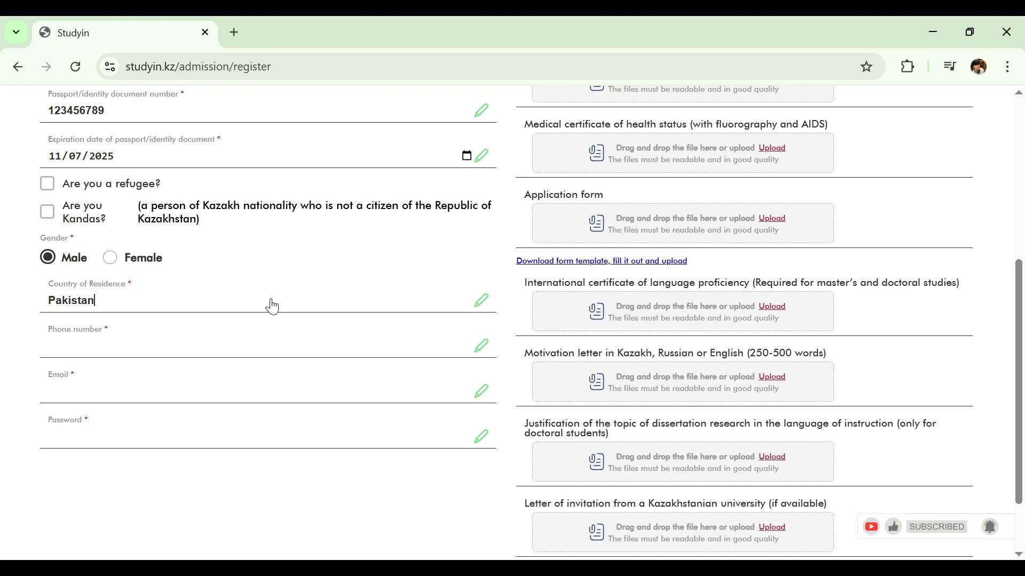
Look over the phone, email and password fields and each required document upload, from the passport copy to the invitation letter.
scroll(342, 348, down, 1)
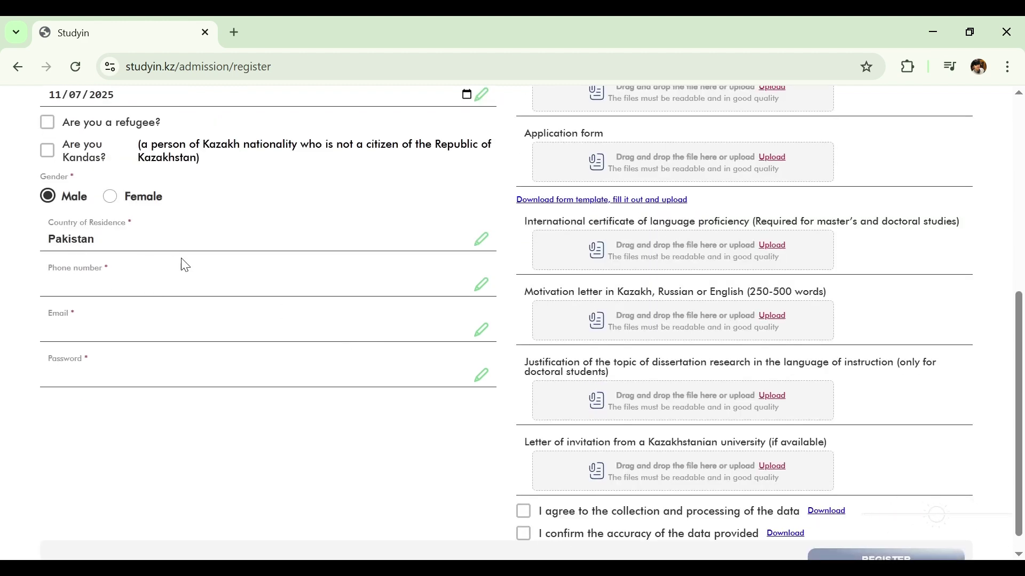
click(228, 287)
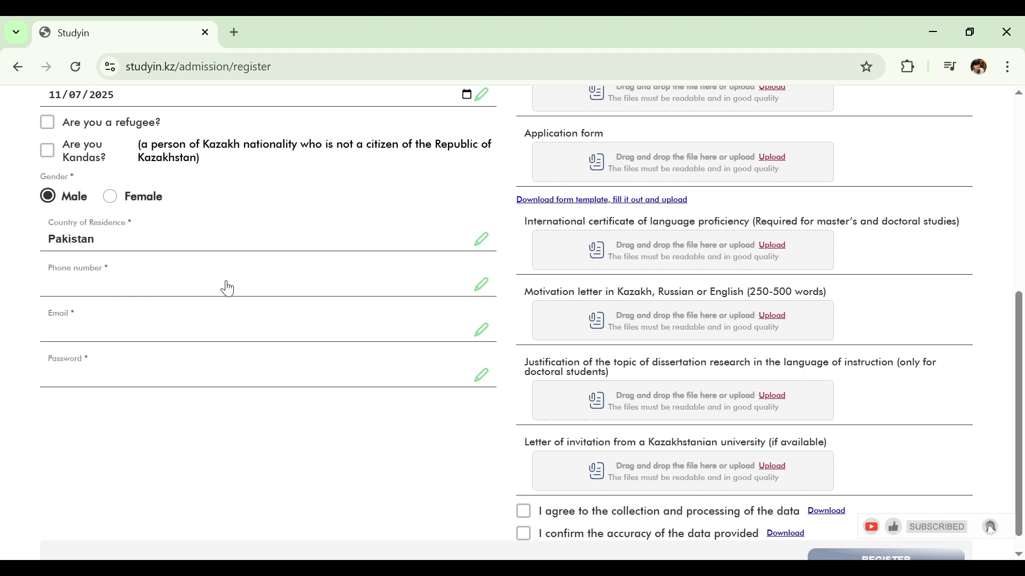
click(84, 333)
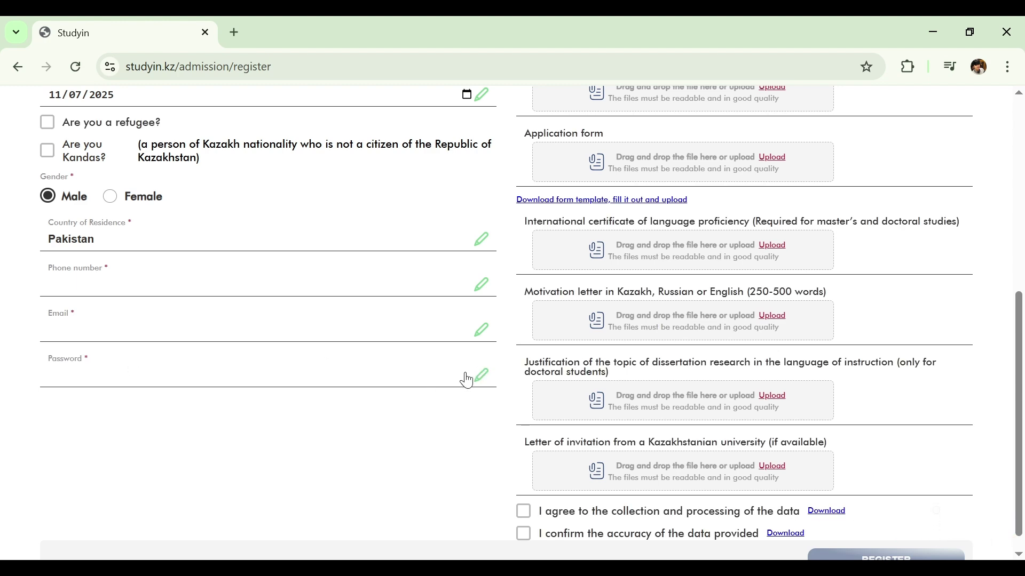
scroll(1021, 320, up, 6)
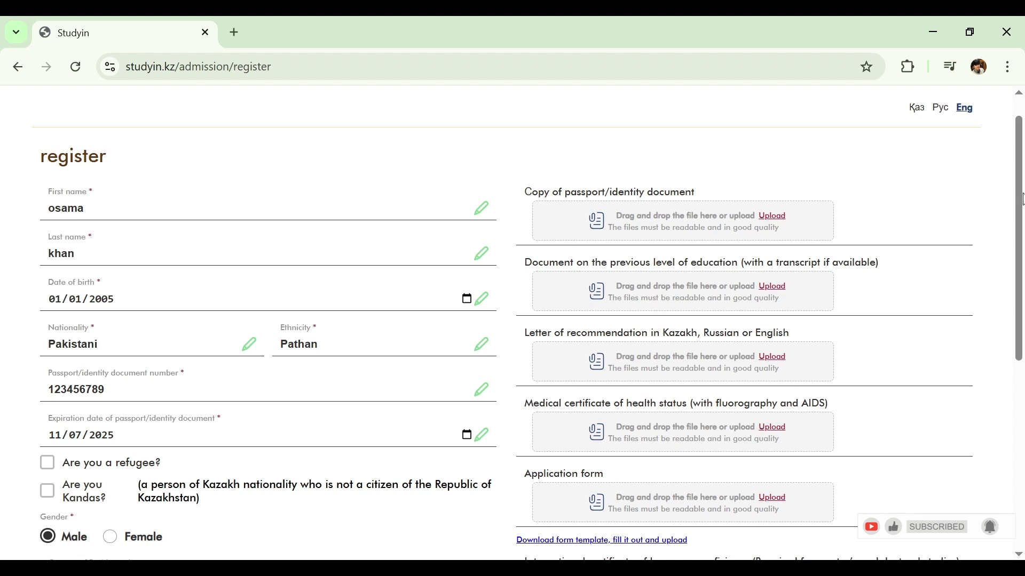
scroll(1022, 198, down, 2)
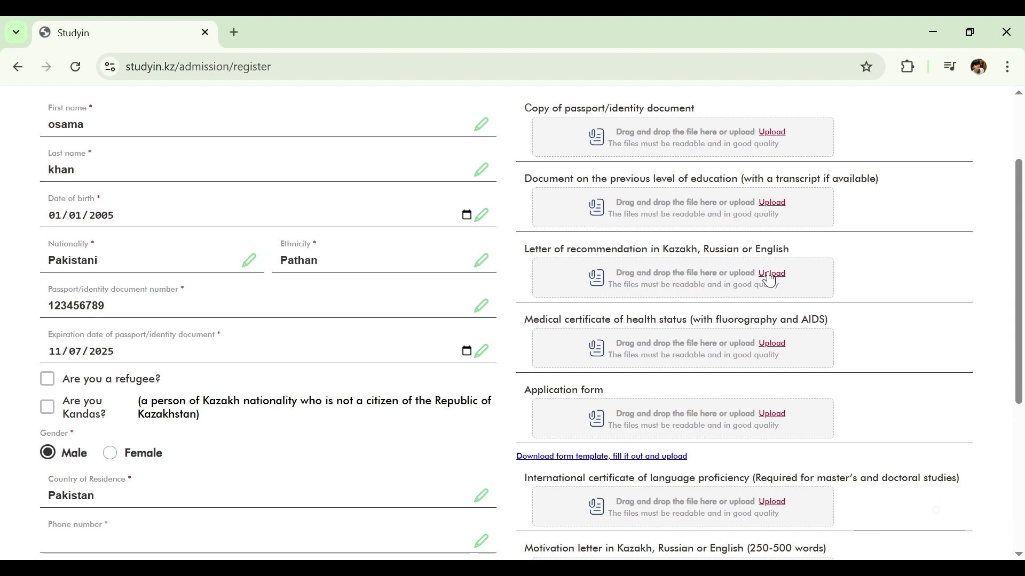
scroll(770, 280, down, 3)
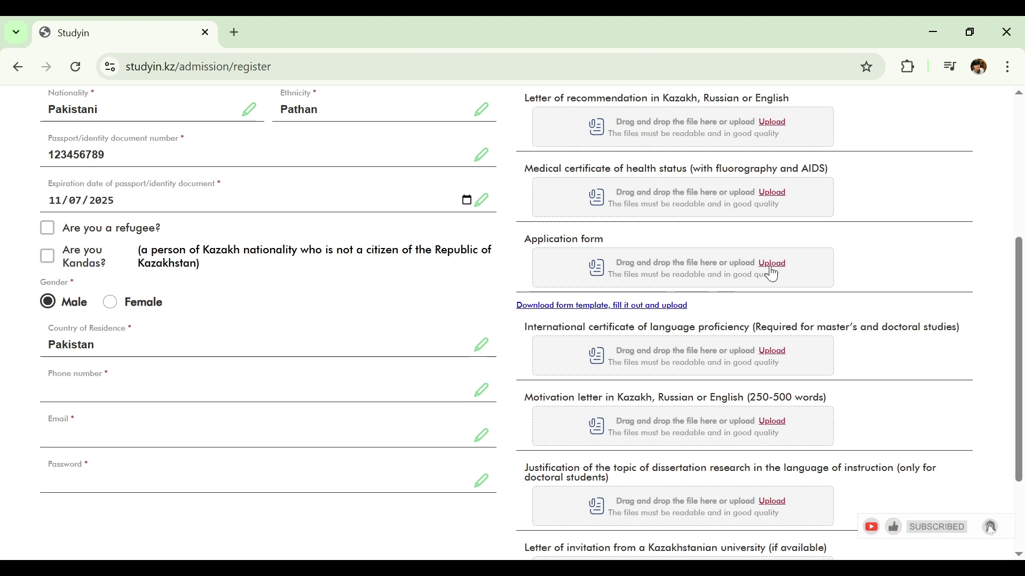
scroll(772, 274, down, 2)
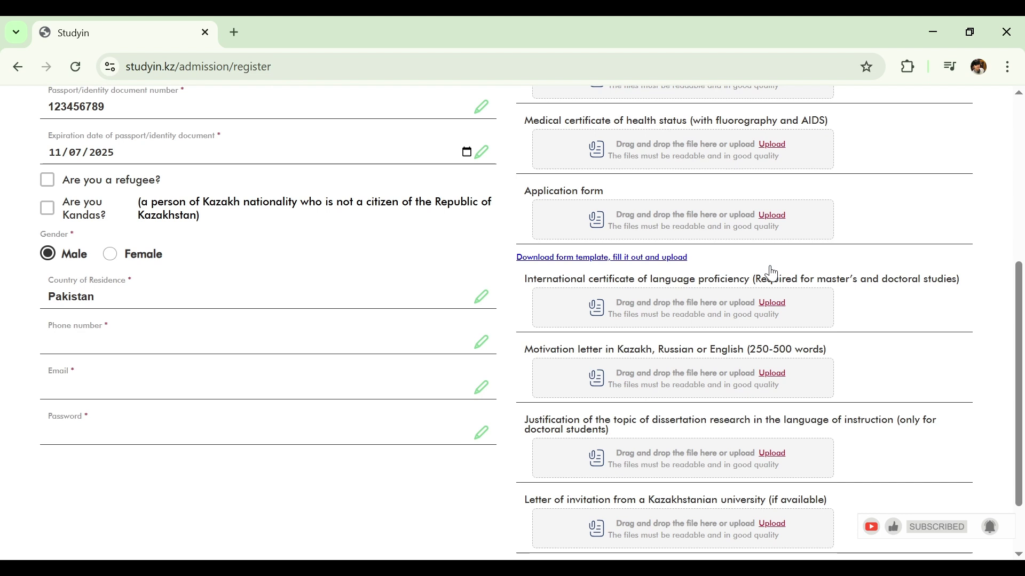
scroll(772, 266, down, 1)
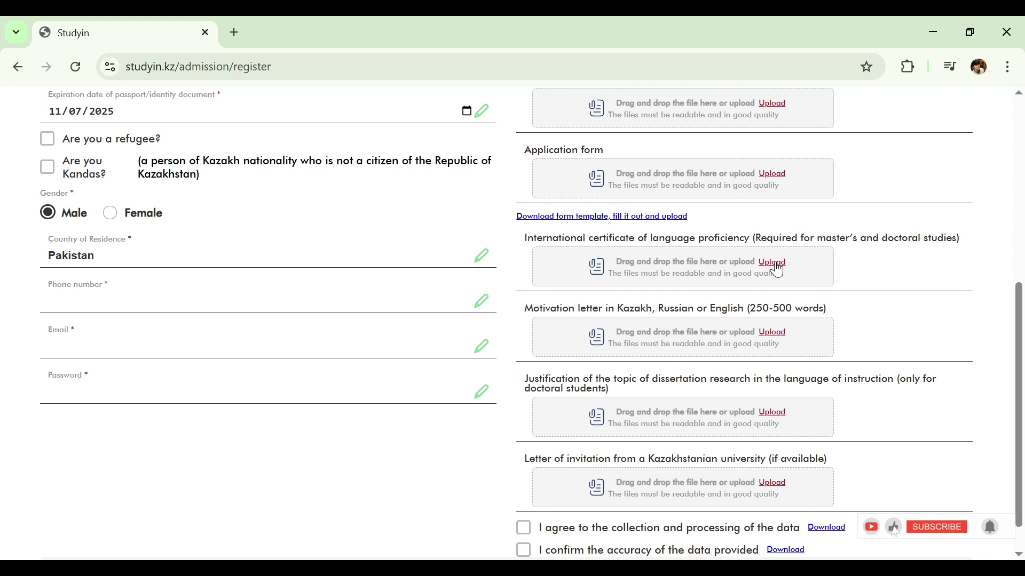
scroll(778, 269, down, 1)
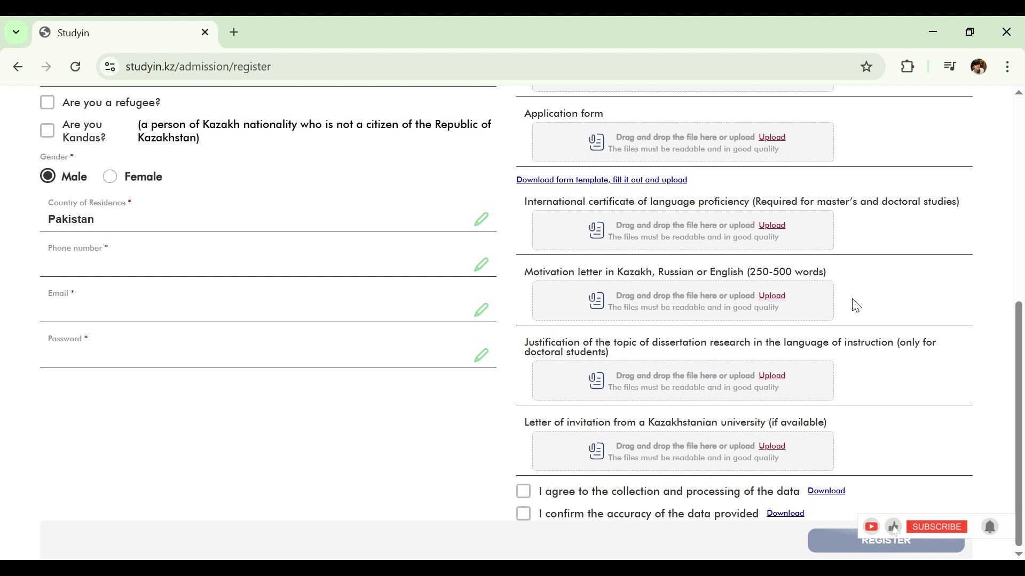
scroll(856, 306, up, 1)
scroll(856, 305, down, 1)
drag(825, 423, 778, 423)
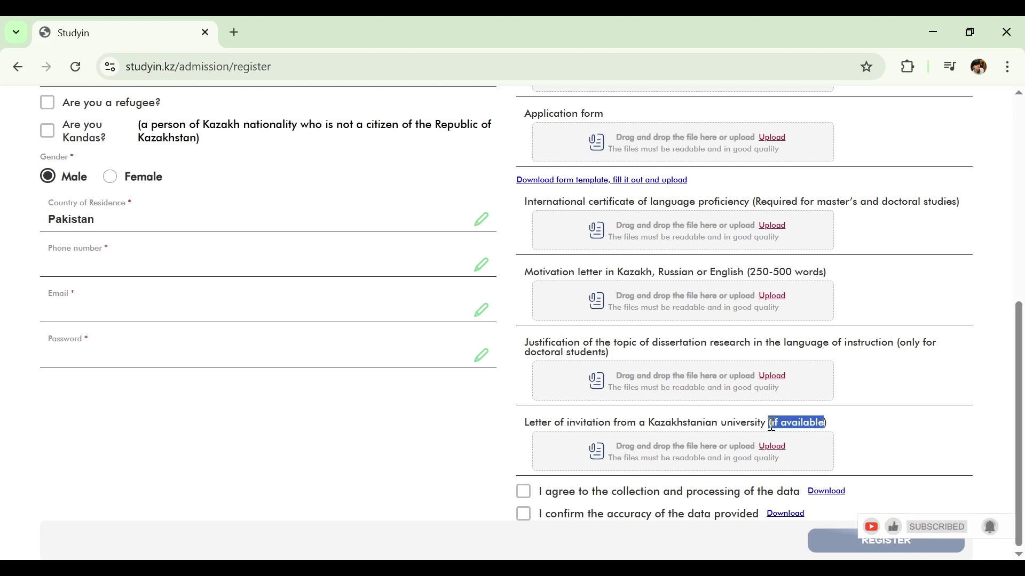
click(871, 448)
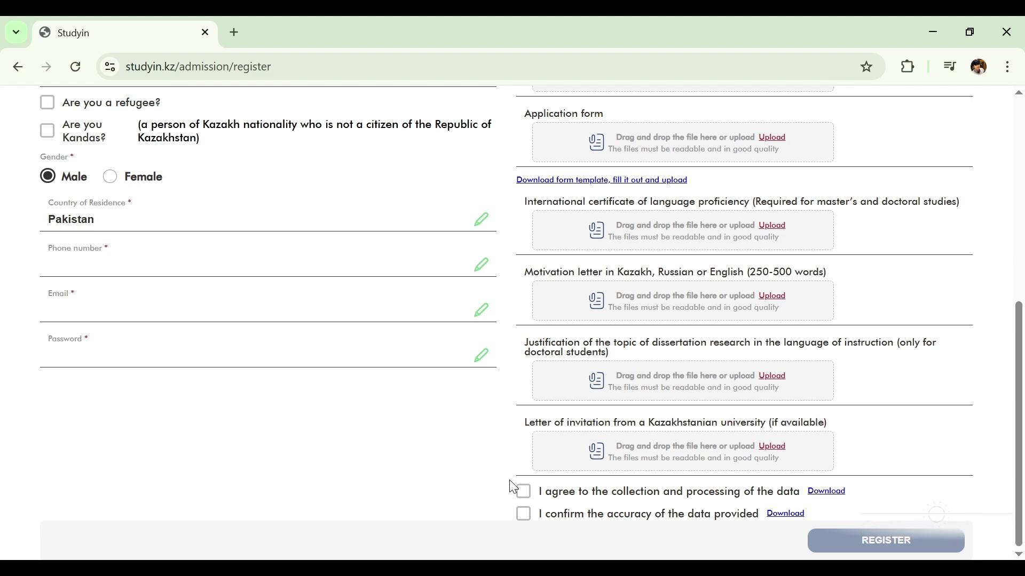
Agree to the data collection and processing, confirm the accuracy of the data provided and submit the registration.
click(523, 491)
click(523, 514)
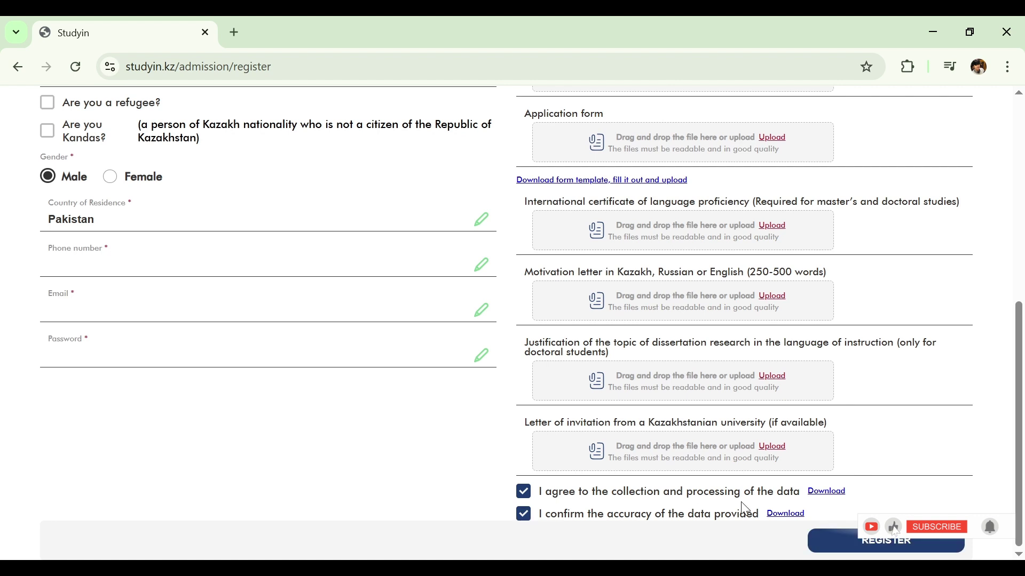
click(854, 543)
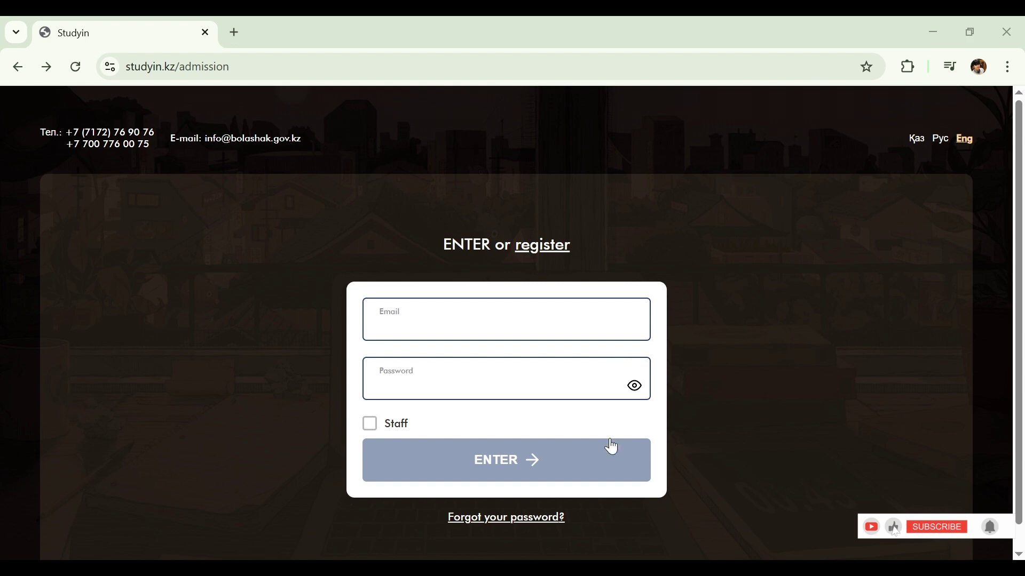
Sign in to the admission portal with the account's email and password and look over the applicant profile and its uploaded documents.
click(506, 320)
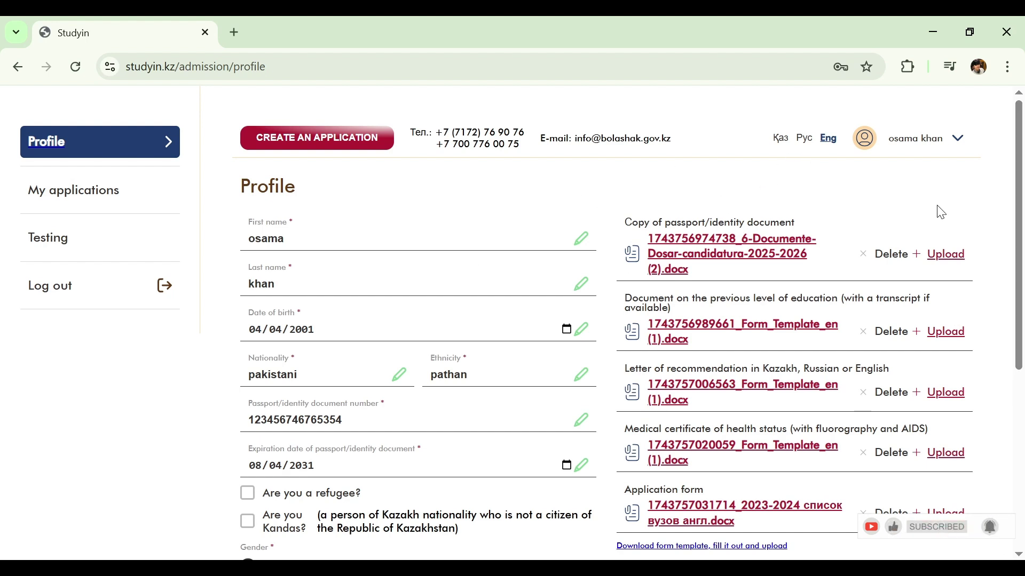
scroll(800, 203, down, 3)
scroll(574, 169, up, 3)
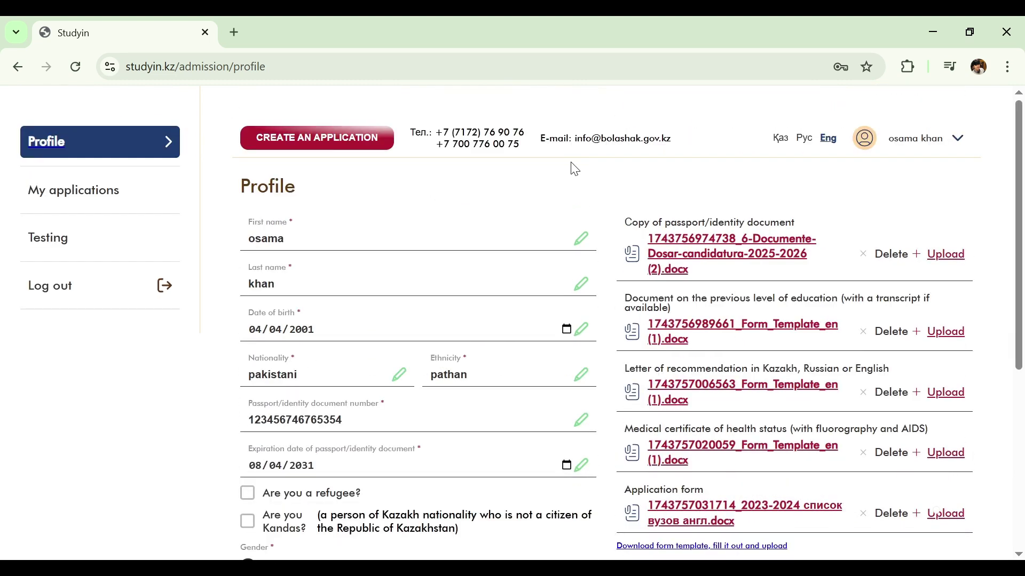
Start a new application, look over the prefilled main information and documents, and proceed to step 2.
click(369, 141)
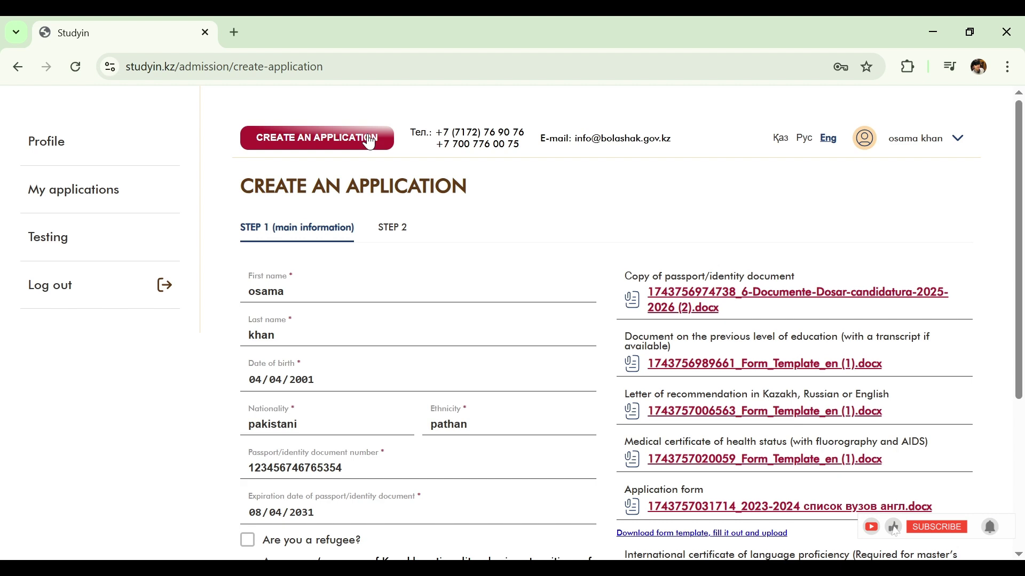
drag(1021, 136, 1016, 179)
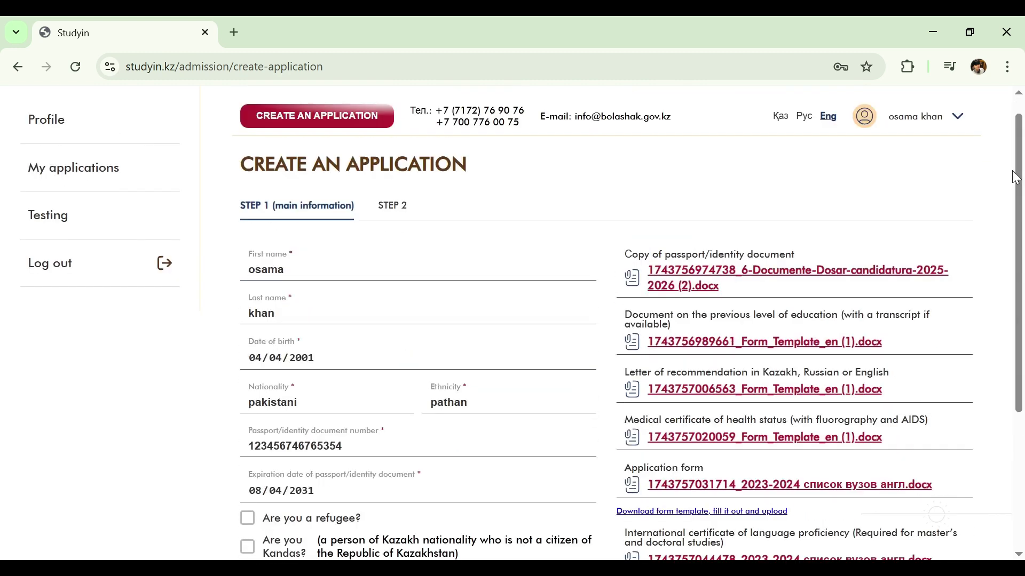
scroll(927, 559, down, 5)
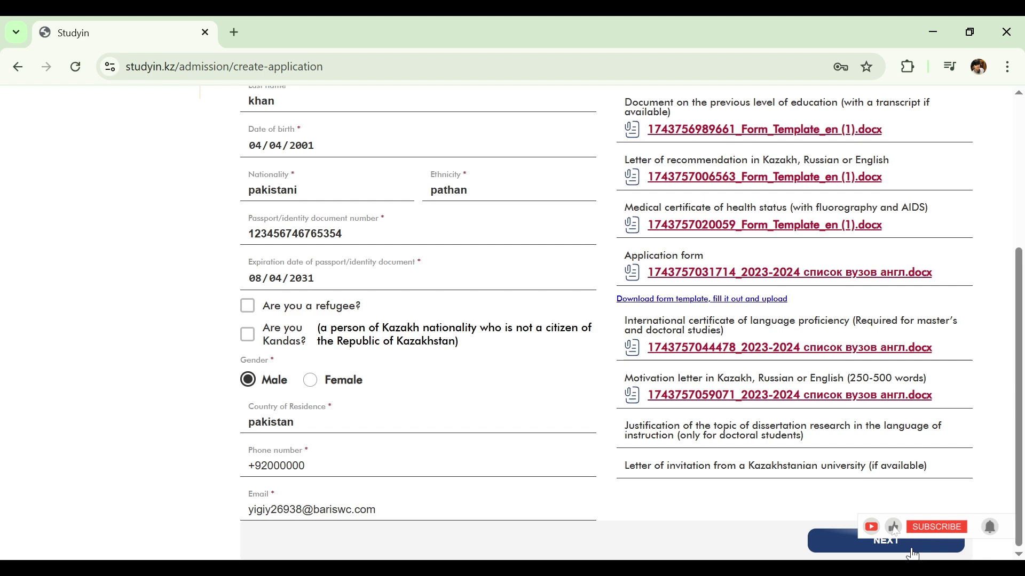
click(912, 553)
Choose Master's degree as the education level and English as the language of instruction, and enter a GPA of 3.00.
drag(1014, 377, 1019, 211)
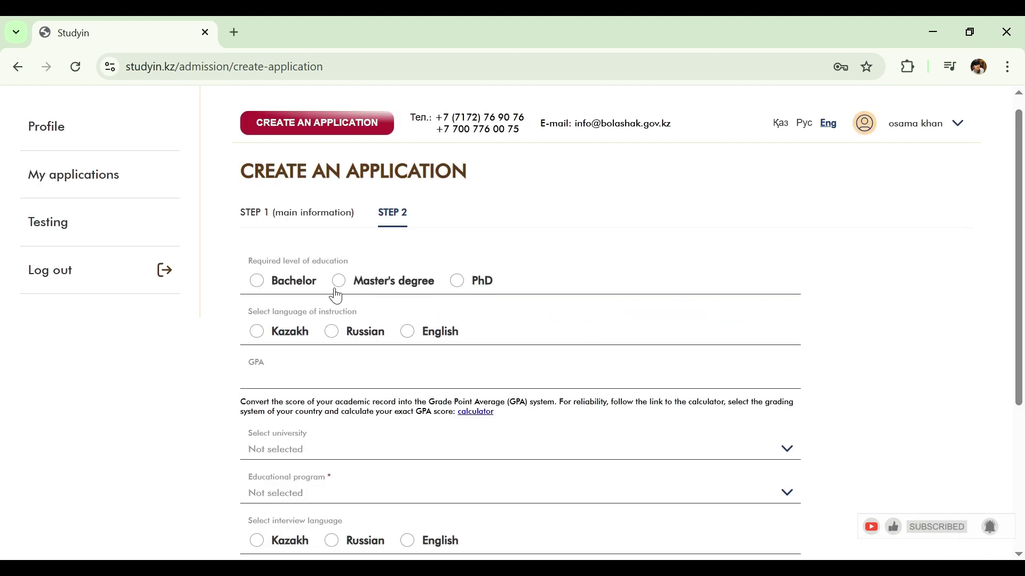
click(365, 284)
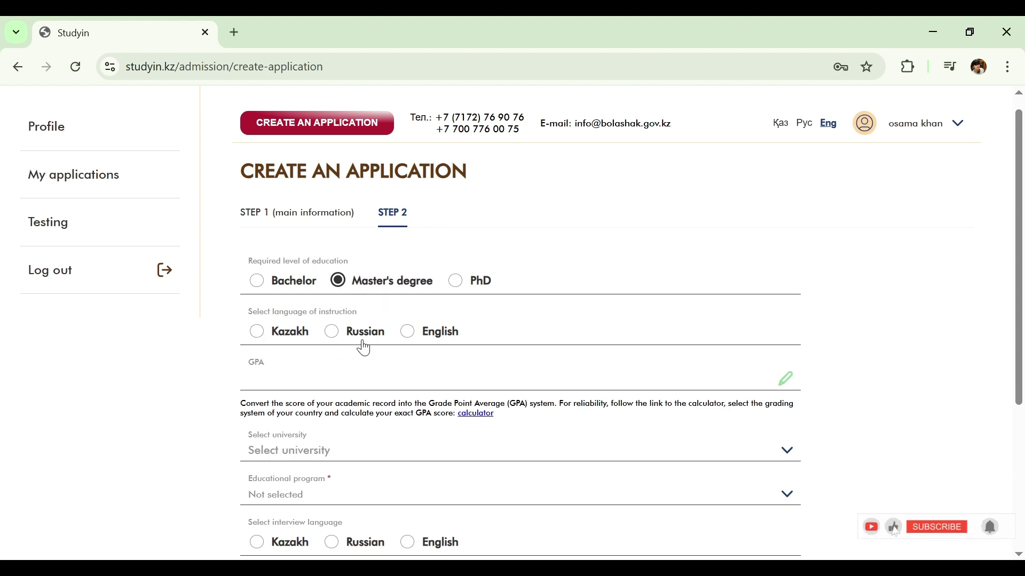
click(408, 333)
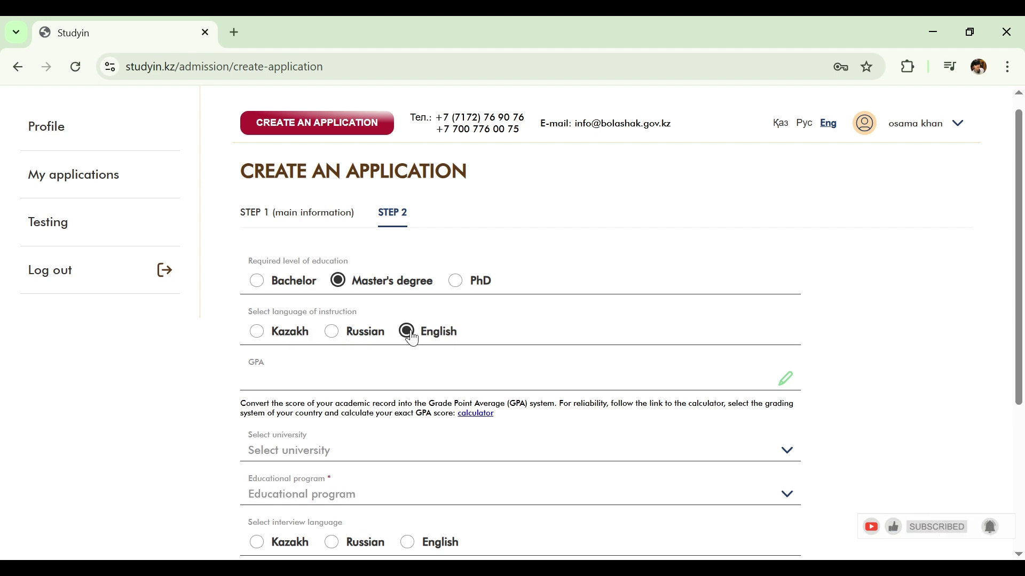
scroll(412, 339, down, 2)
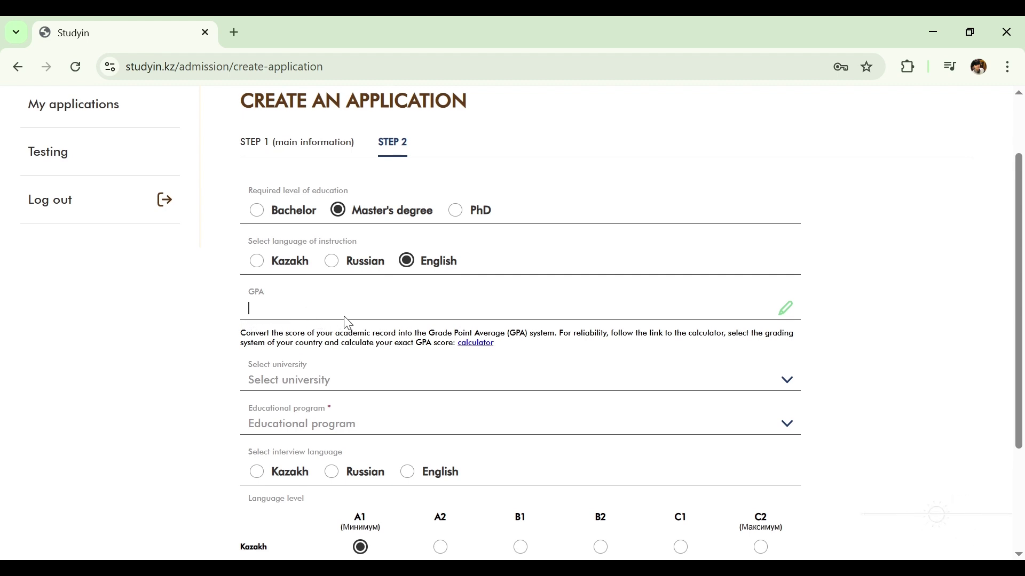
text(00)
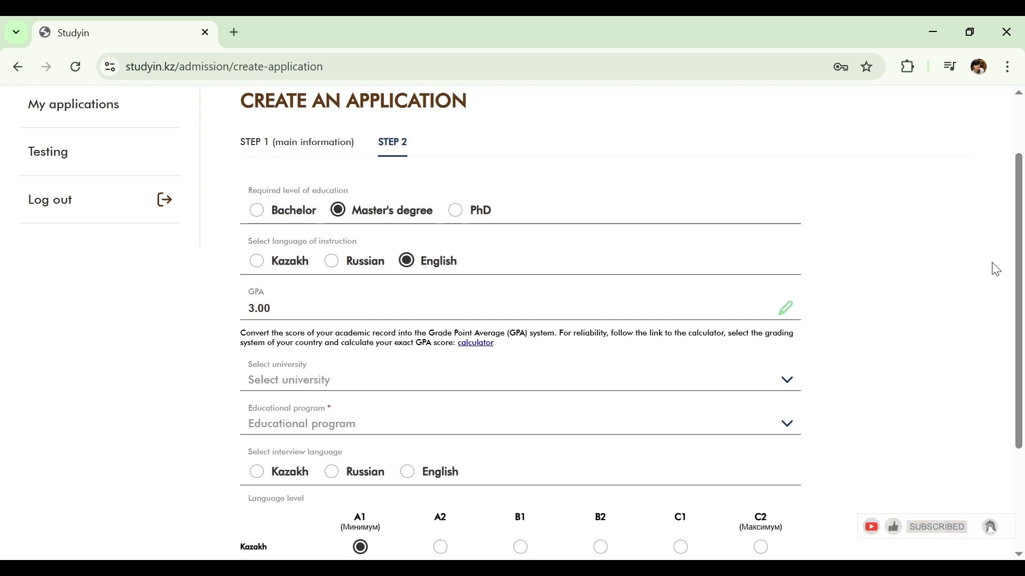
Choose Astana IT University as the university for the application.
scroll(996, 270, down, 2)
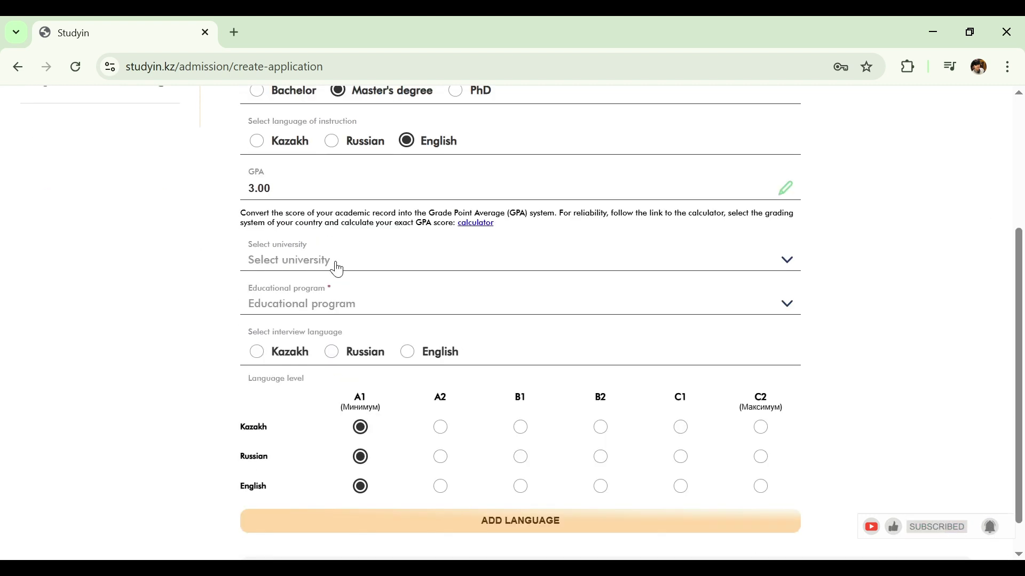
click(353, 261)
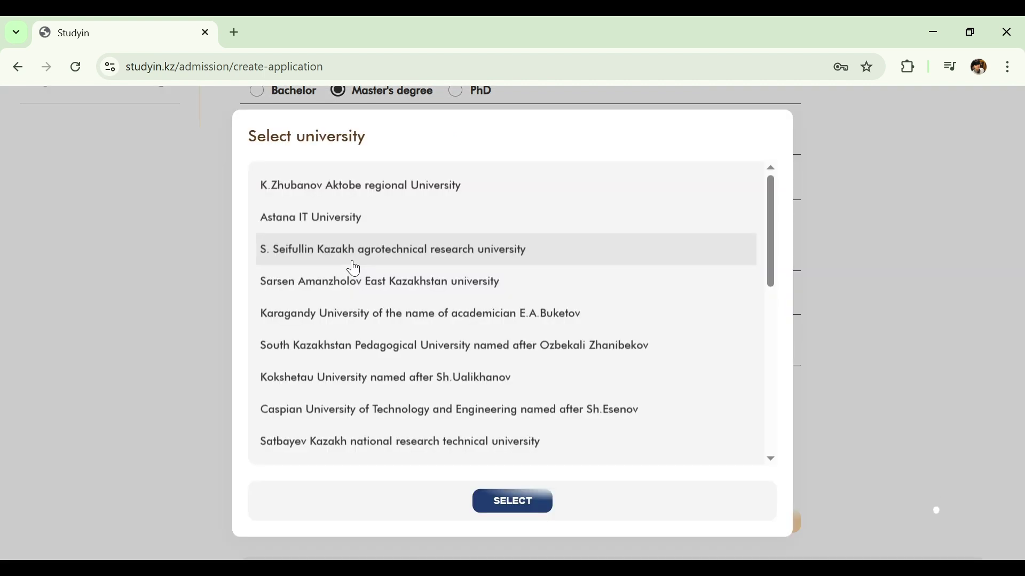
drag(770, 191, 767, 165)
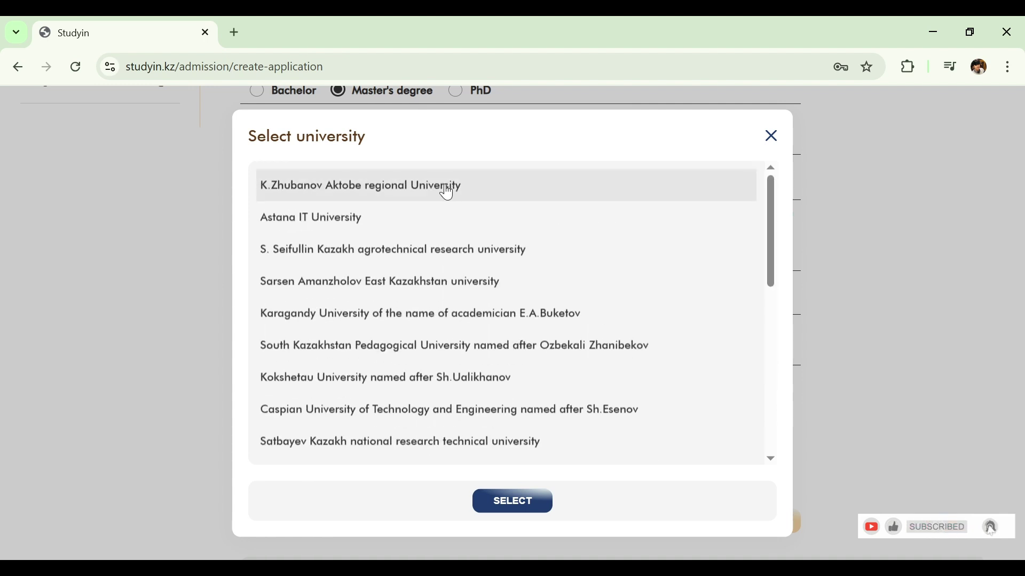
click(421, 219)
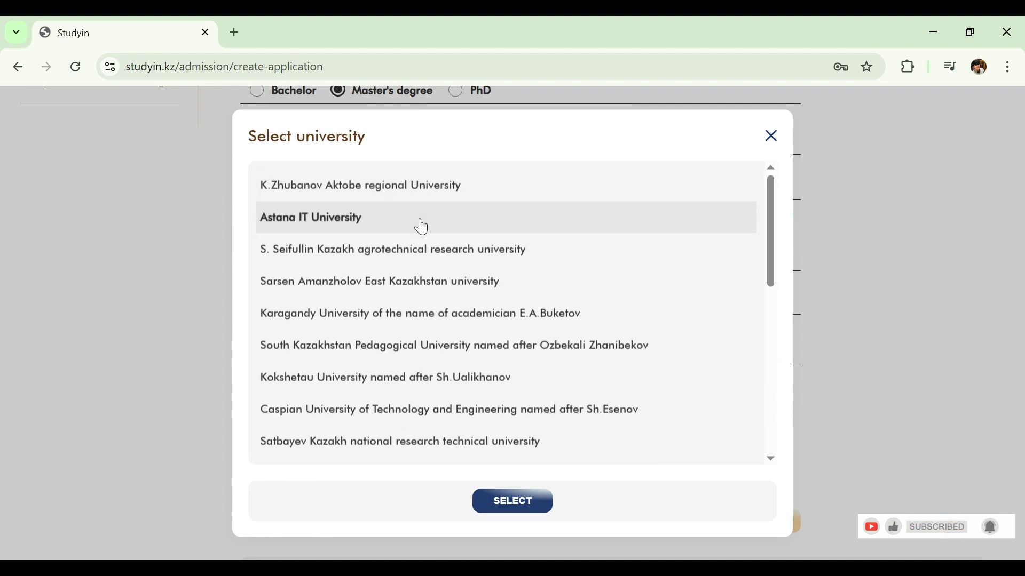
click(520, 501)
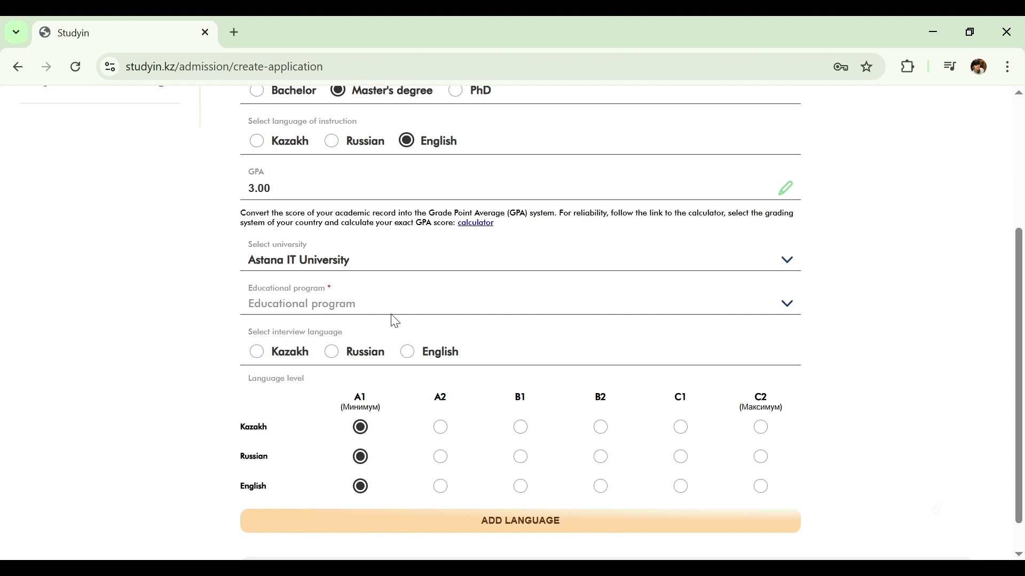
Choose 7M06104 Computational sciences as the educational program.
click(629, 313)
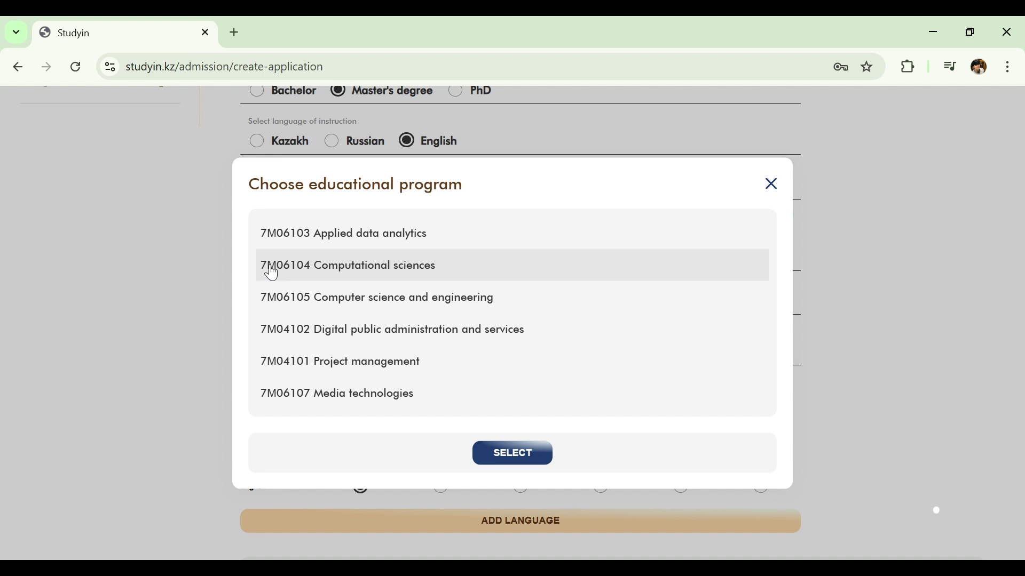
click(389, 272)
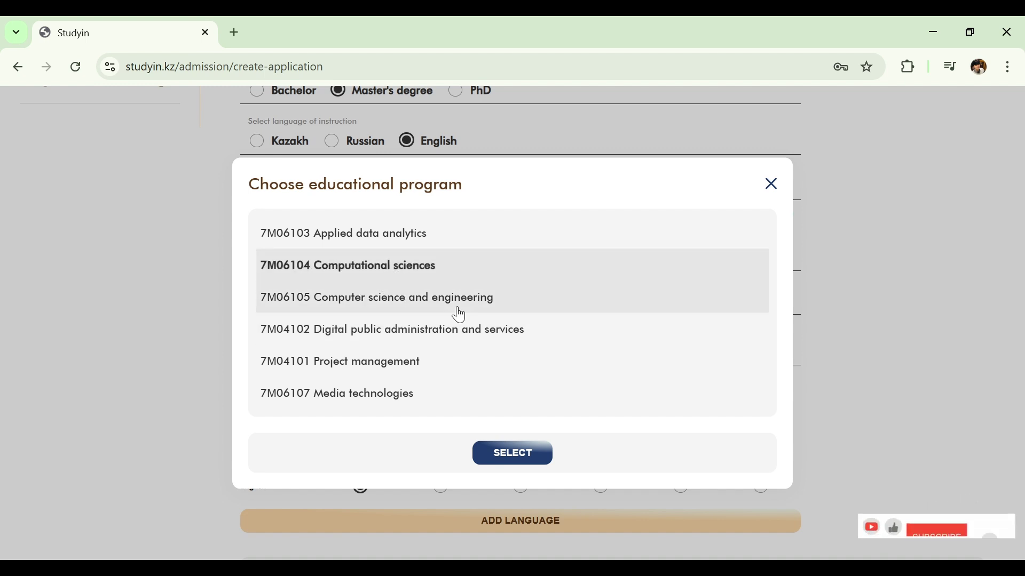
click(499, 454)
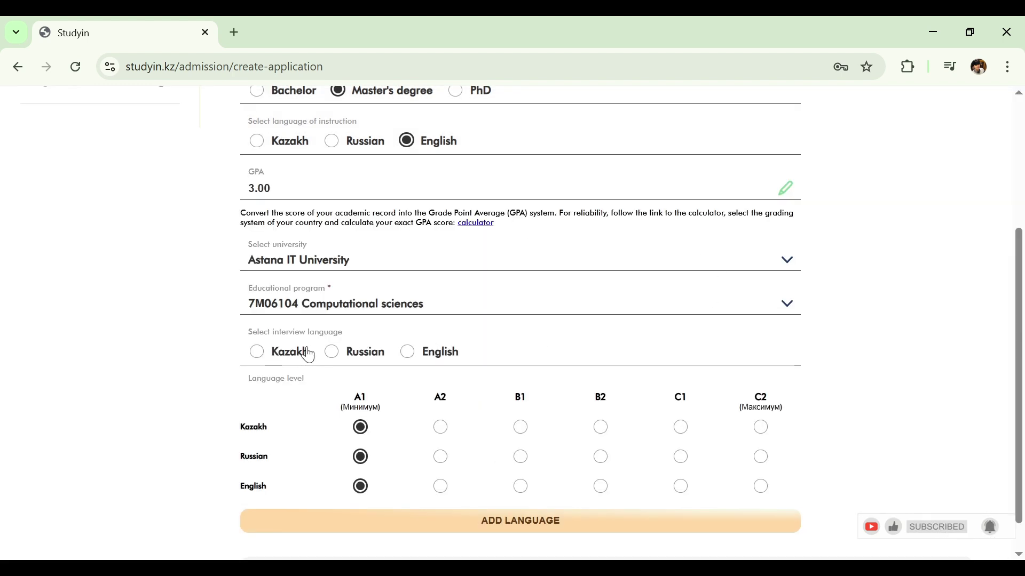
Select English as the interview language and set the English language level to C1.
click(430, 355)
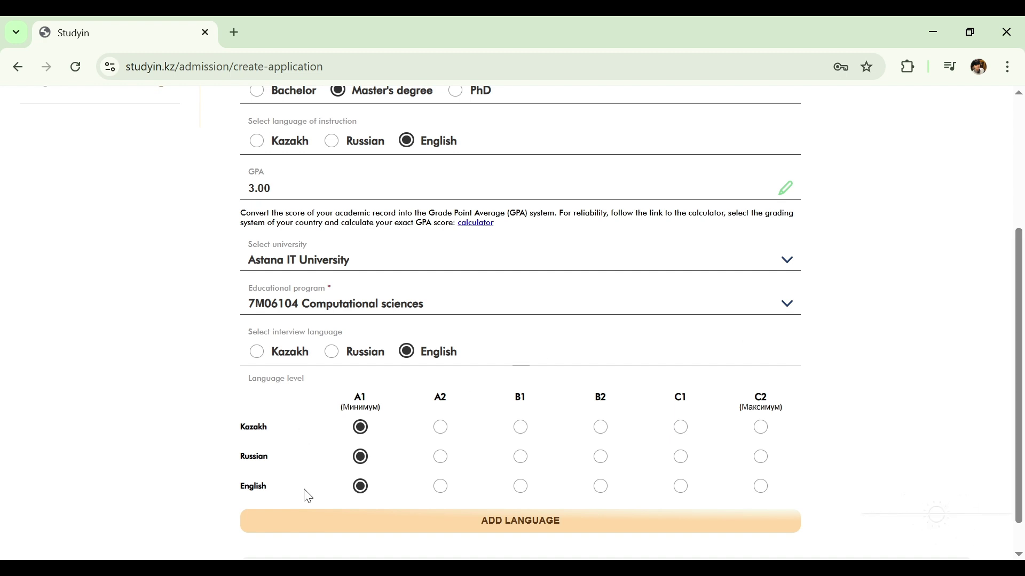
click(682, 487)
scroll(904, 468, down, 1)
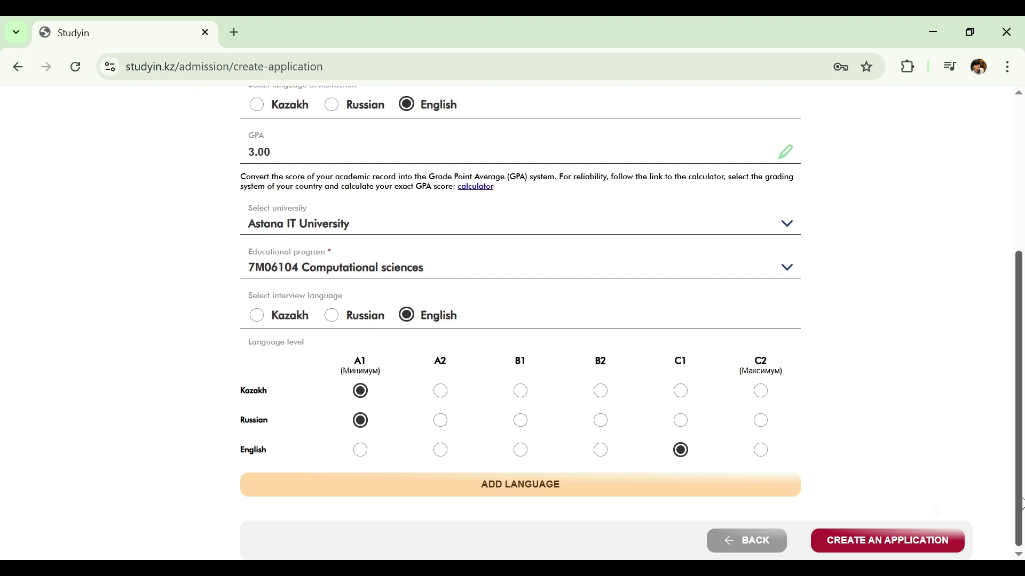
Open the list of the applicant's own applications.
scroll(983, 300, up, 5)
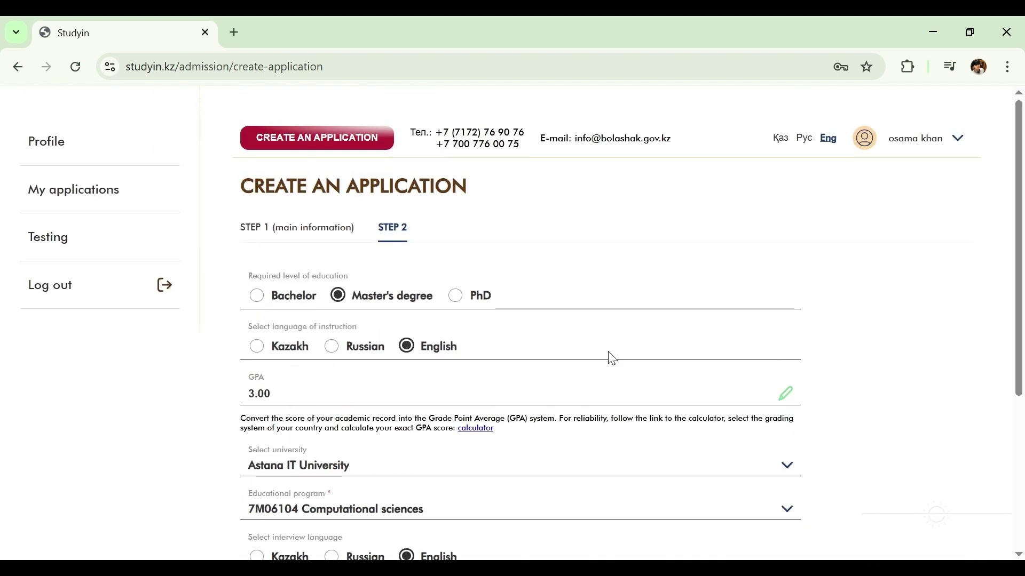
click(91, 200)
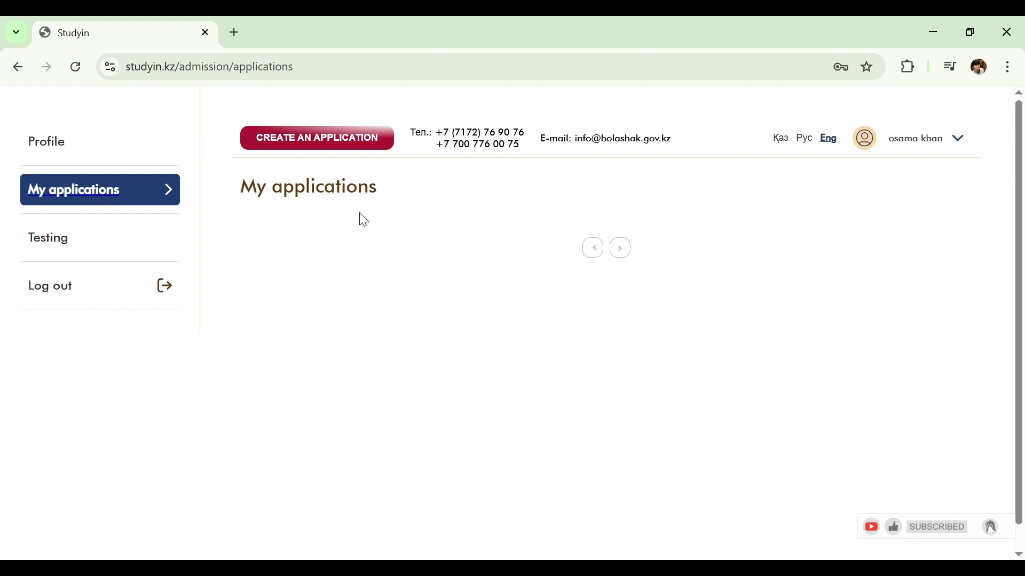